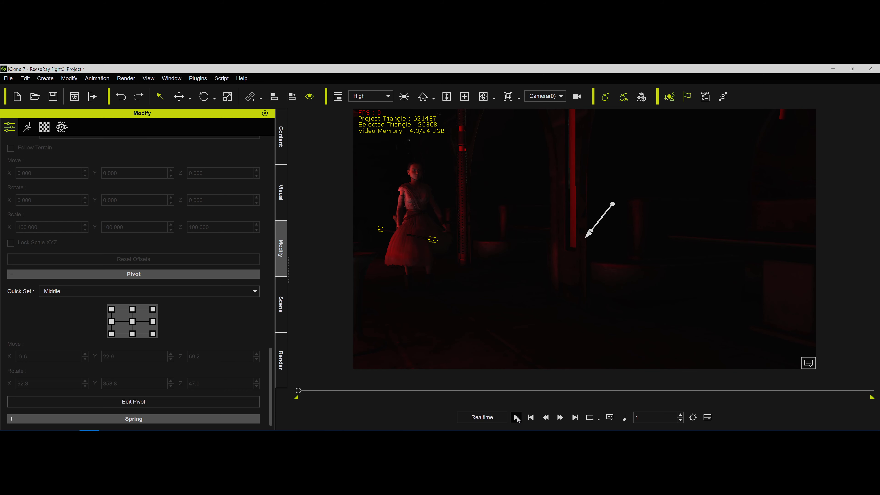
- Add a cylinder primitive to the scene
left_click(516, 418)
left_click(516, 418)
left_click(43, 80)
mouse_move(74, 92)
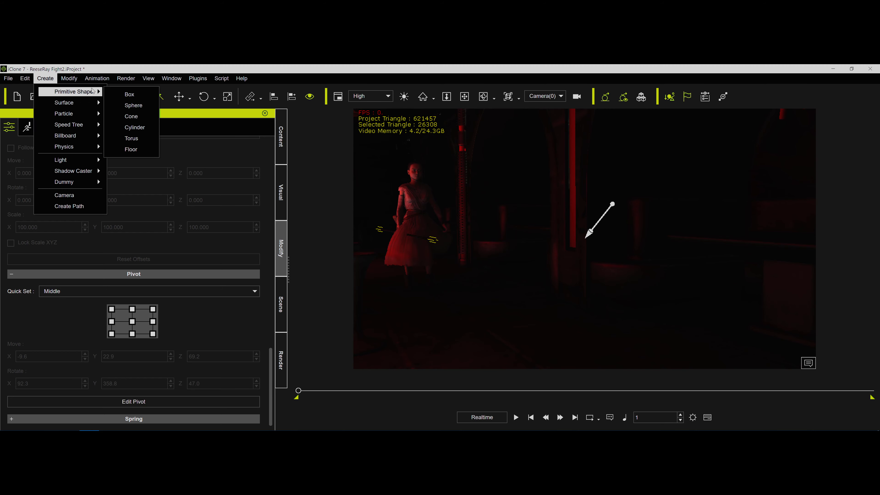
left_click(135, 127)
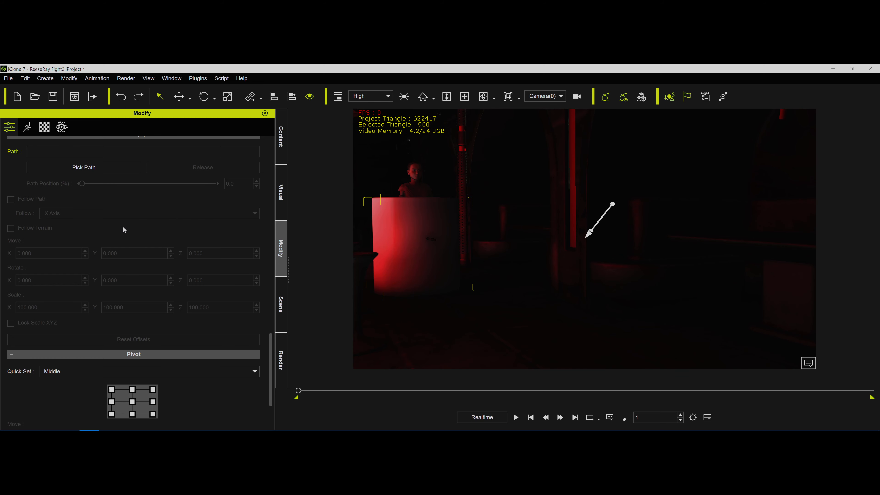
- Try Z scale values of 1 and 200 on the cylinder, and return it to 100
scroll(123, 226, "up", 10)
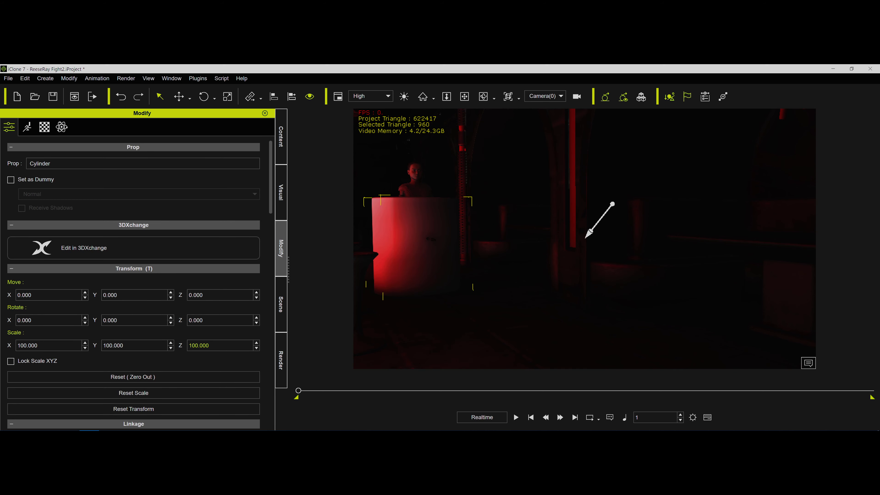
key("ctrl+a")
type("1")
key("Return")
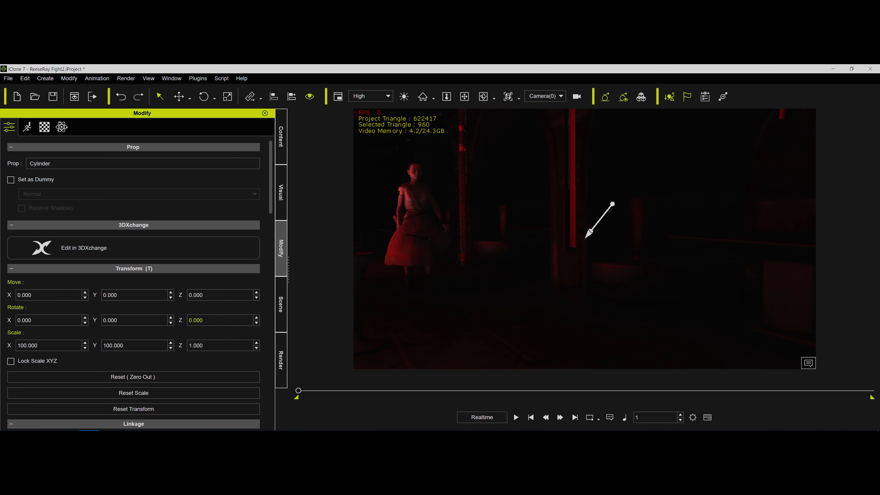
left_click(257, 343)
left_click(257, 343)
left_click(257, 343)
type("200")
key("Return")
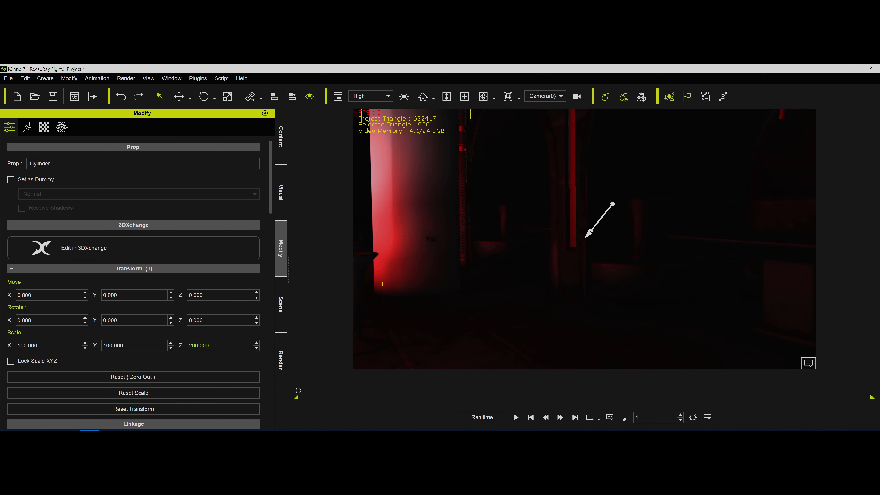
left_click_drag(216, 346, 180, 346)
type("100")
key("Return")
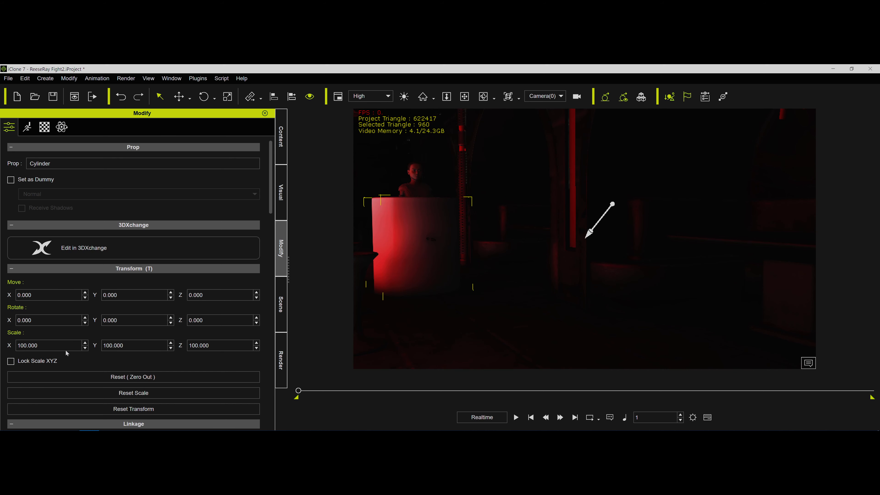
- Thin the cylinder by setting its X and Y scale to 5
left_click_drag(41, 346, 16, 346)
type("5")
key("Tab")
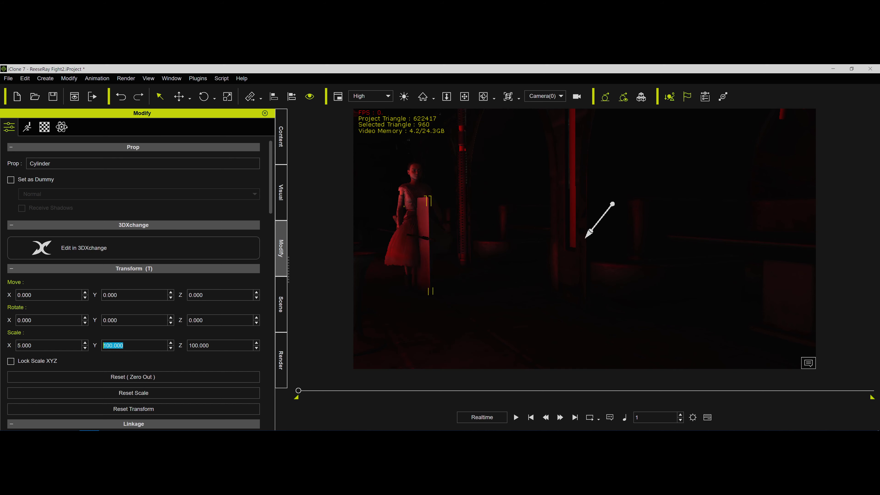
type("5")
key("Return")
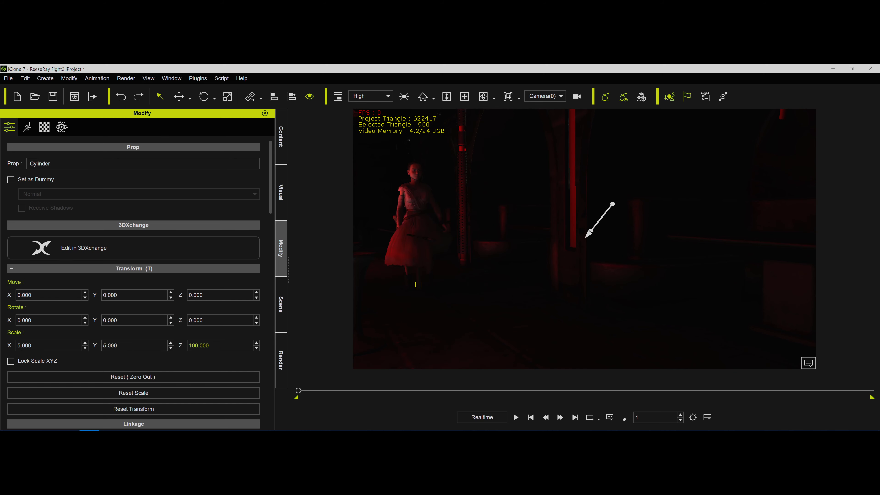
- Switch the viewport to the Preview camera for a closer view of the cylinder
left_click(555, 97)
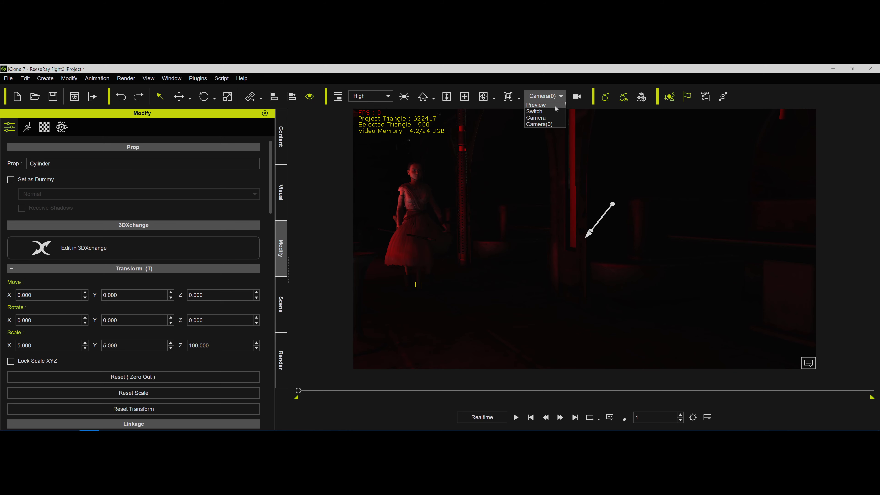
left_click(551, 105)
middle_click_drag(465, 281, 482, 256)
scroll(434, 269, "up", 3)
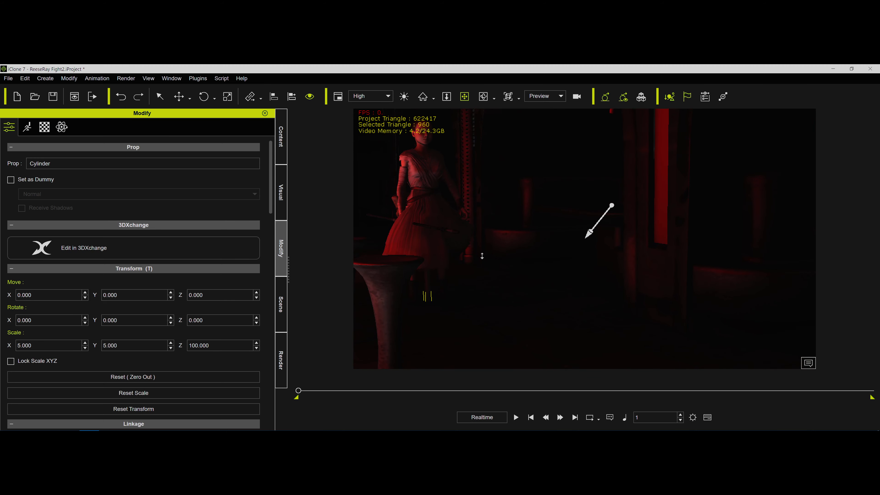
scroll(482, 256, "up", 2)
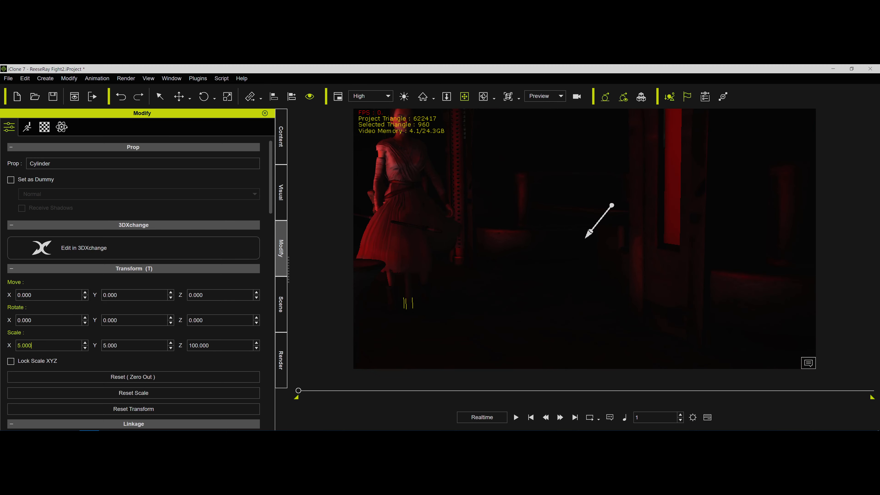
- Set the cylinder's X and Y scale to 2
key("shift+Left")
key("shift+Left")
key("shift+Left")
key("shift+Left")
key("shift+Left")
type("2")
key("Tab")
key("shift+Left")
key("shift+Left")
key("shift+Left")
key("shift+Left")
key("shift+Left")
type("2")
key("Tab")
- Try aligning the cylinder's X, Y and Z position to the weapon held by the character
right_click(408, 302)
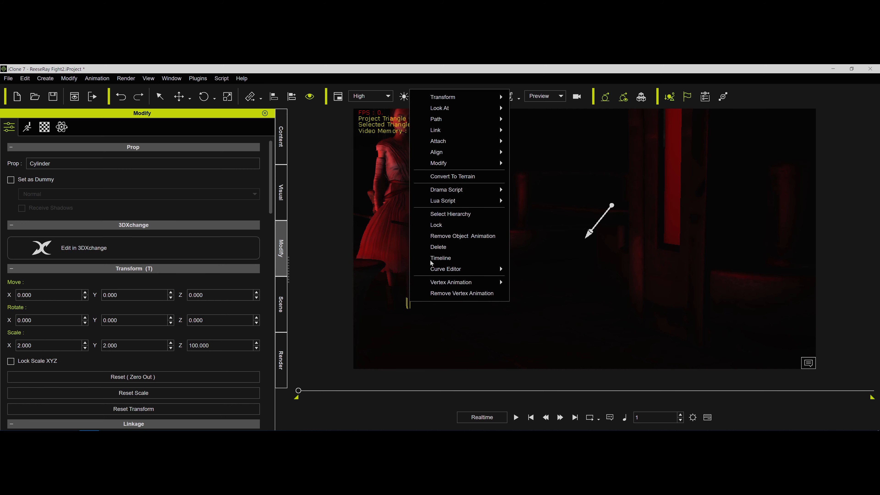
mouse_move(472, 155)
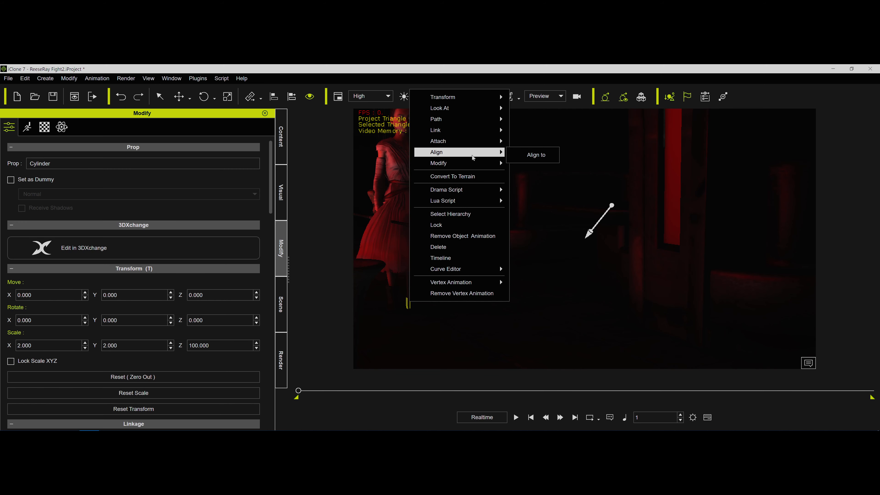
left_click(543, 158)
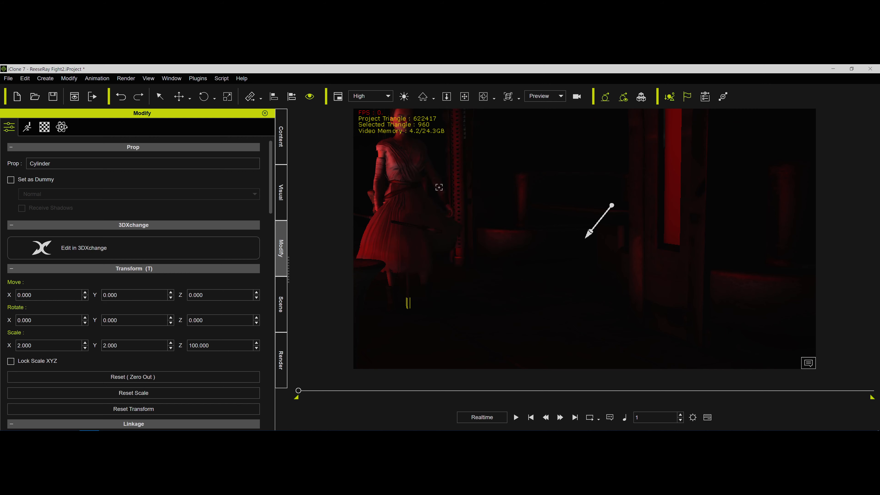
left_click(364, 216)
left_click(305, 213)
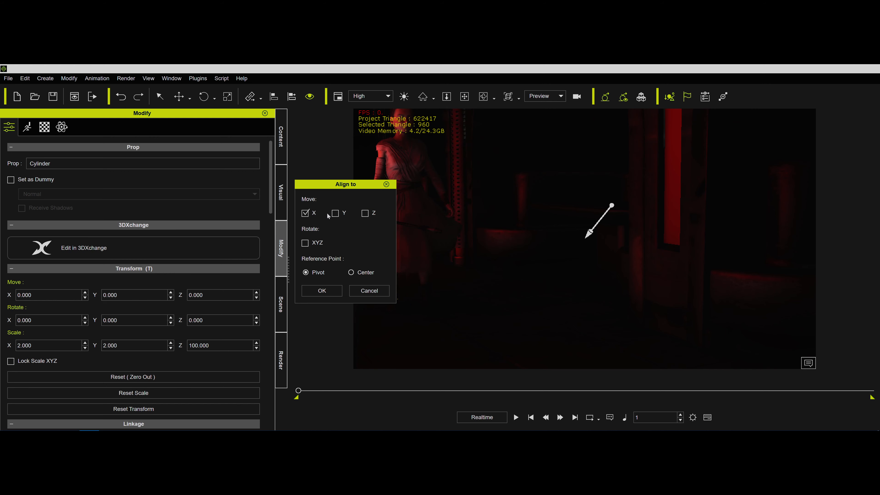
left_click(335, 214)
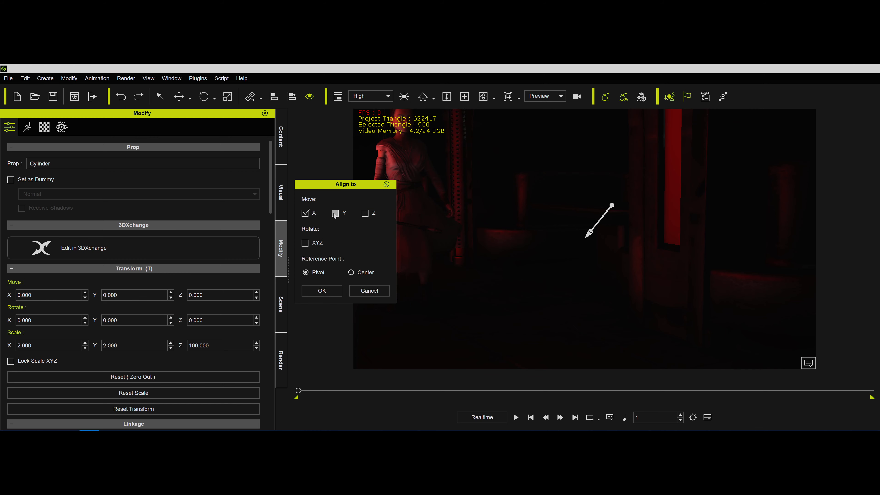
left_click(365, 214)
- Test XYZ rotation alignment with the Center and Pivot reference points, and cancel the alignment
left_click_drag(370, 186, 560, 199)
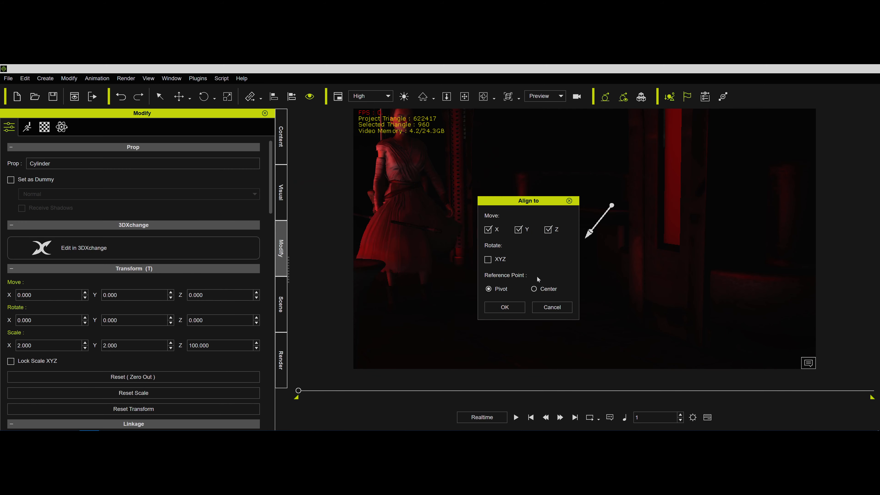
left_click(534, 289)
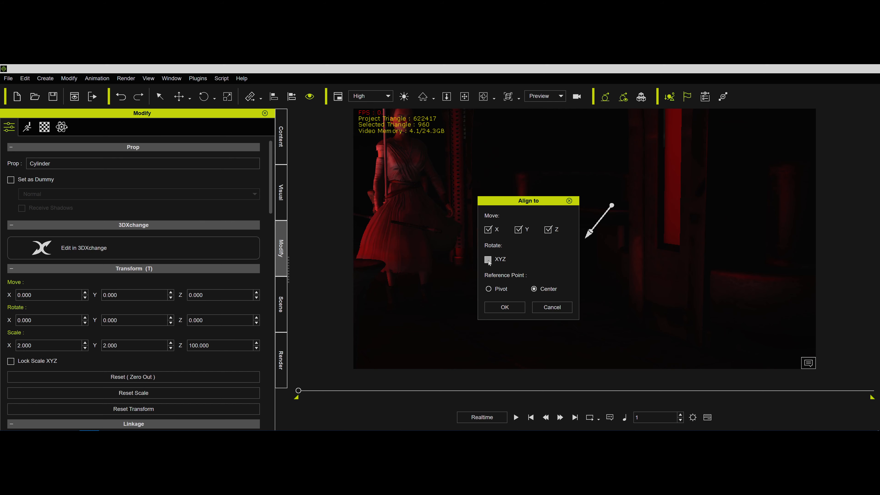
left_click(488, 260)
left_click_drag(514, 203, 572, 209)
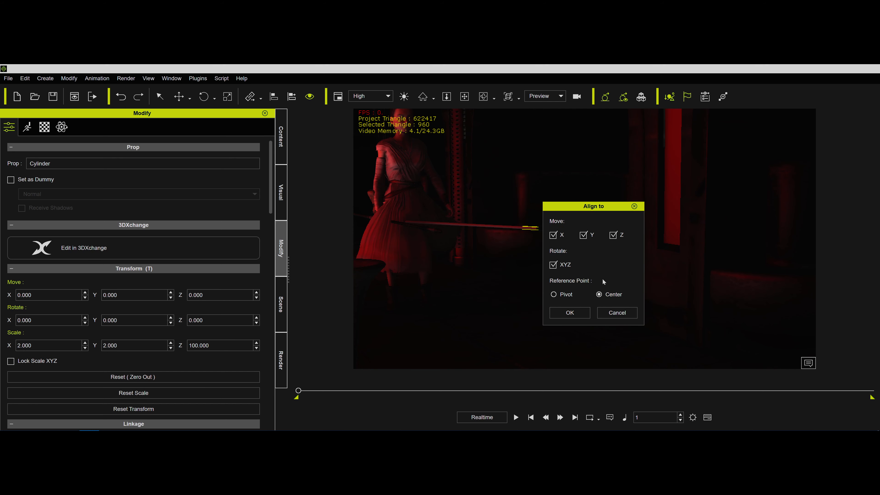
left_click(553, 294)
left_click(553, 238)
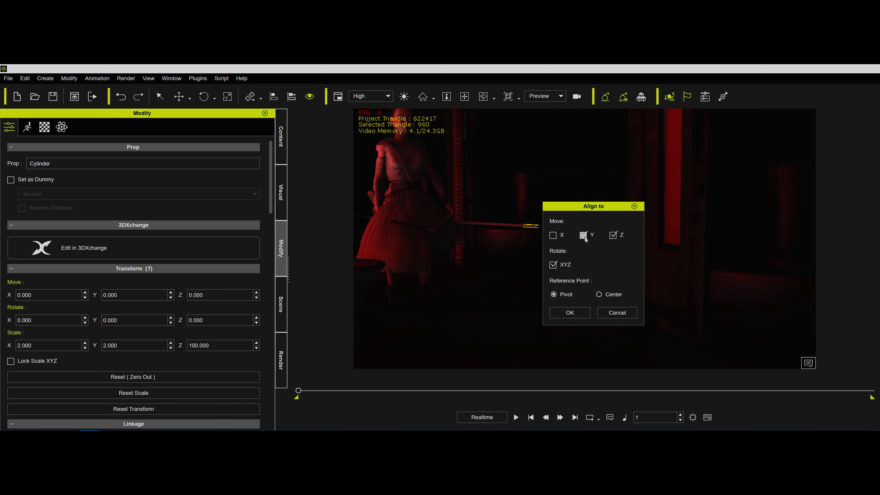
left_click(585, 236)
left_click(604, 313)
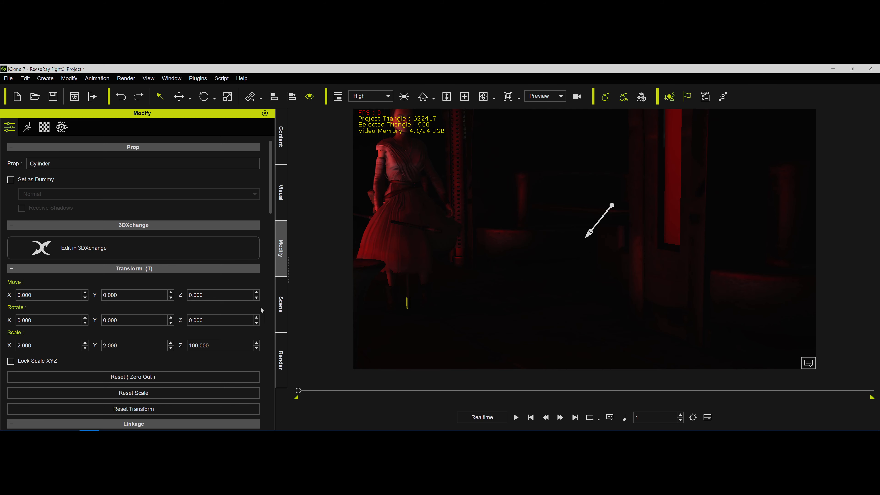
- Edit the cylinder's pivot so that it sits at the middle of its geometry
left_click_drag(271, 211, 275, 306)
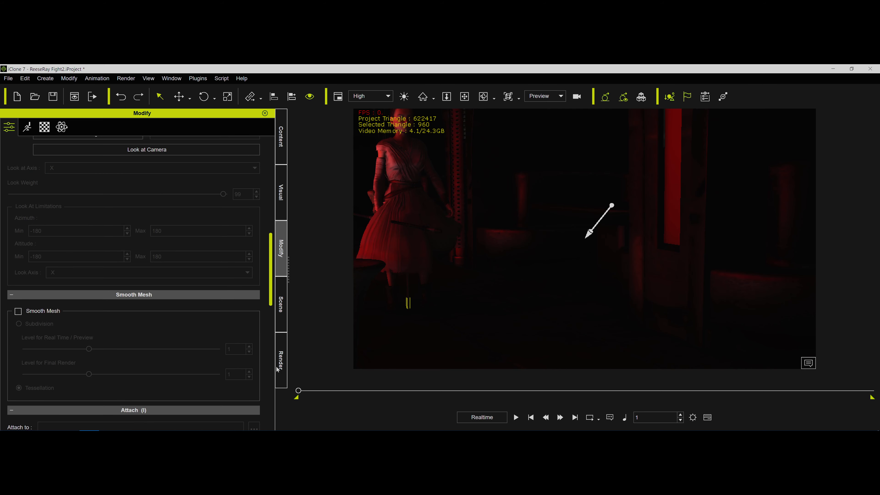
scroll(166, 415, "down", 10)
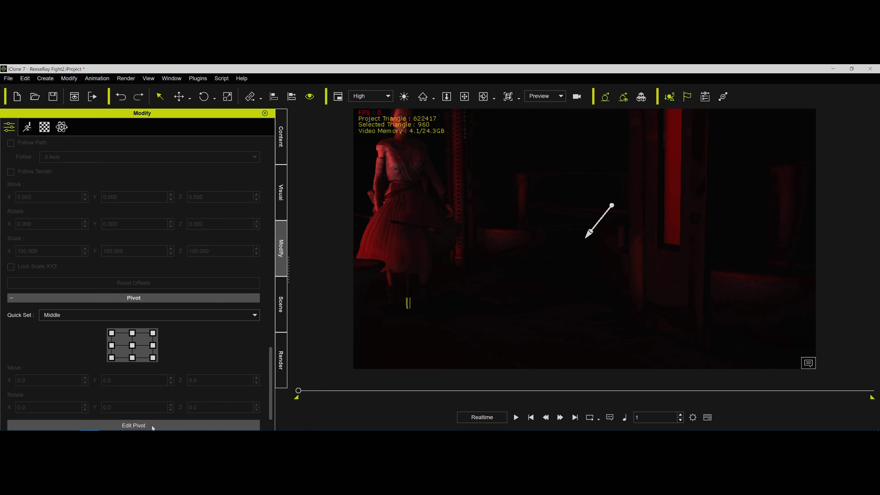
left_click(153, 426)
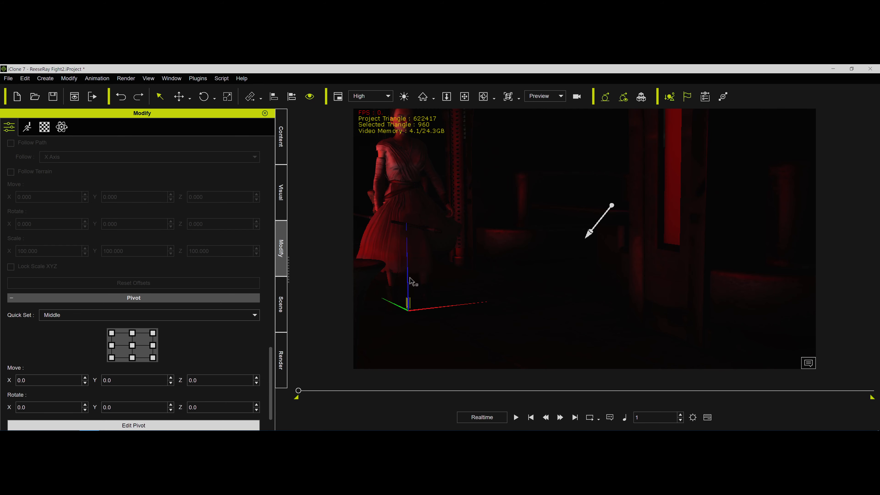
left_click(134, 346)
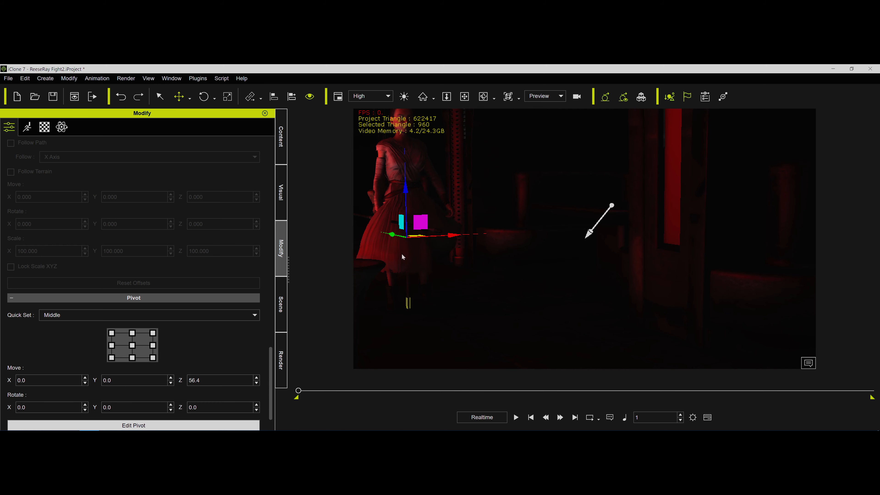
left_click(166, 426)
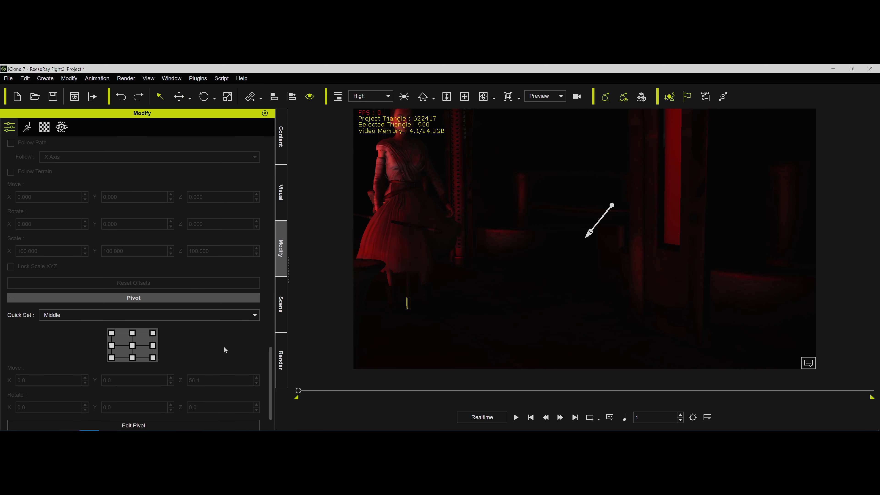
- Start aligning the cylinder to the weapon held by the character, matching the X, Y and Z position
right_click(407, 294)
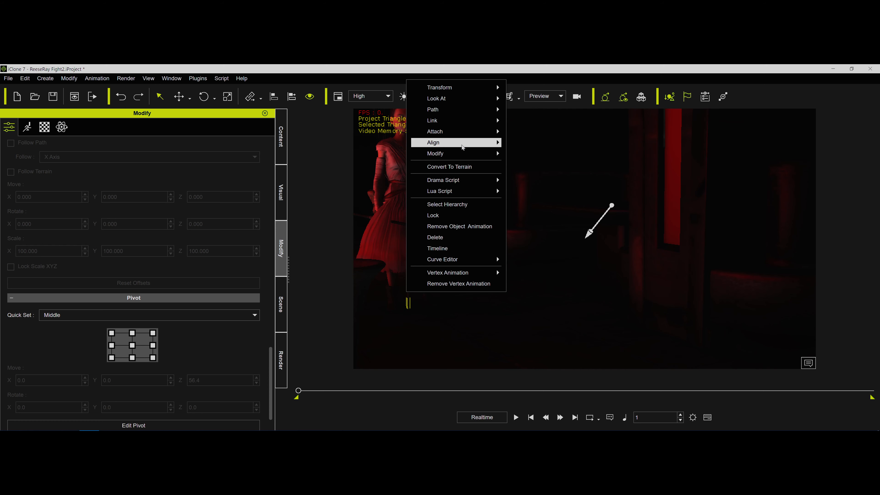
mouse_move(485, 143)
left_click(536, 149)
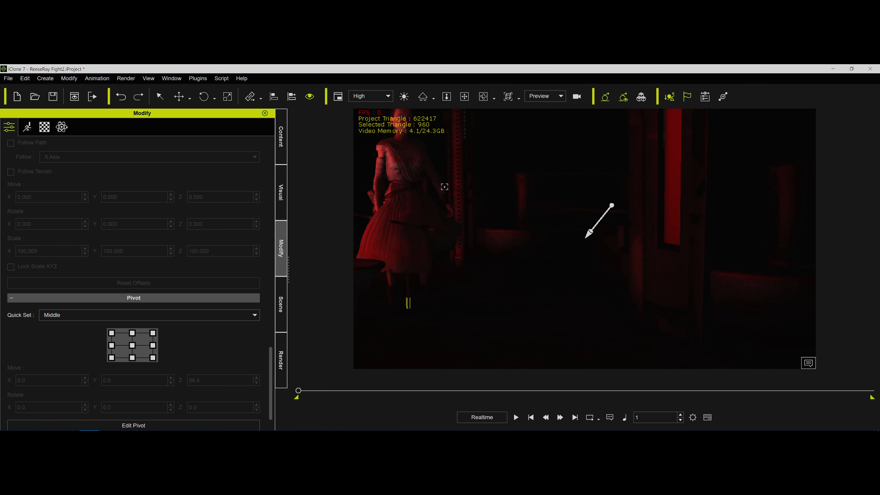
left_click(362, 216)
left_click(553, 235)
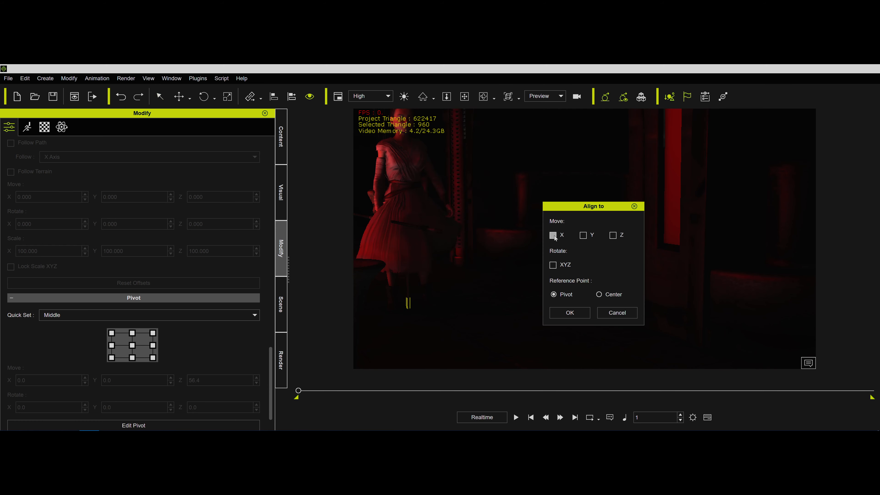
left_click(584, 236)
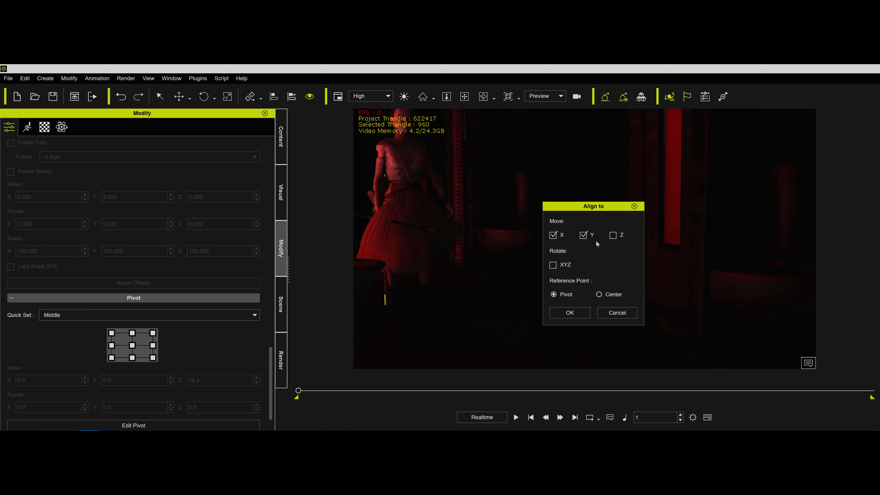
left_click(613, 237)
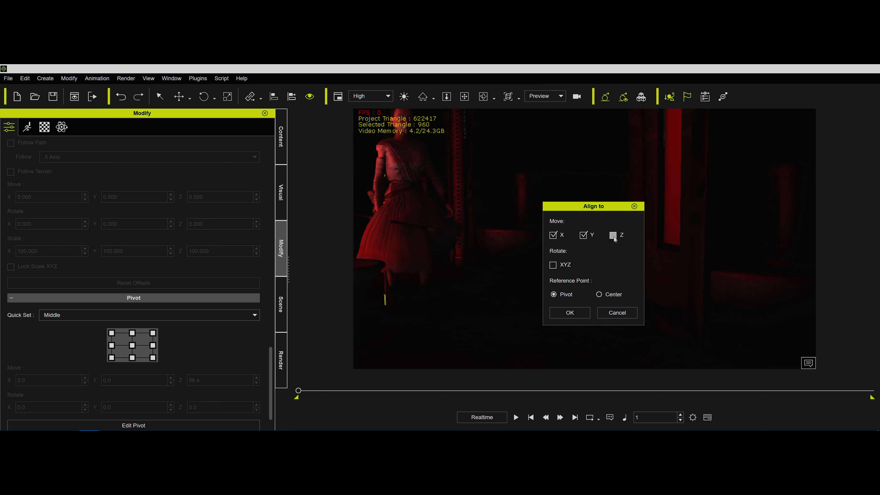
- Use Center as the alignment reference point, match the XYZ rotation, exclude the Y position and apply the alignment
left_click(603, 295)
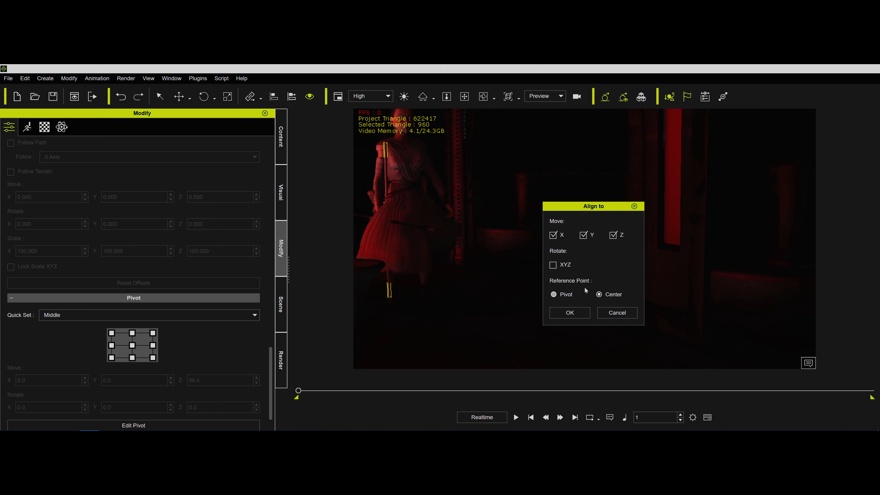
left_click(553, 265)
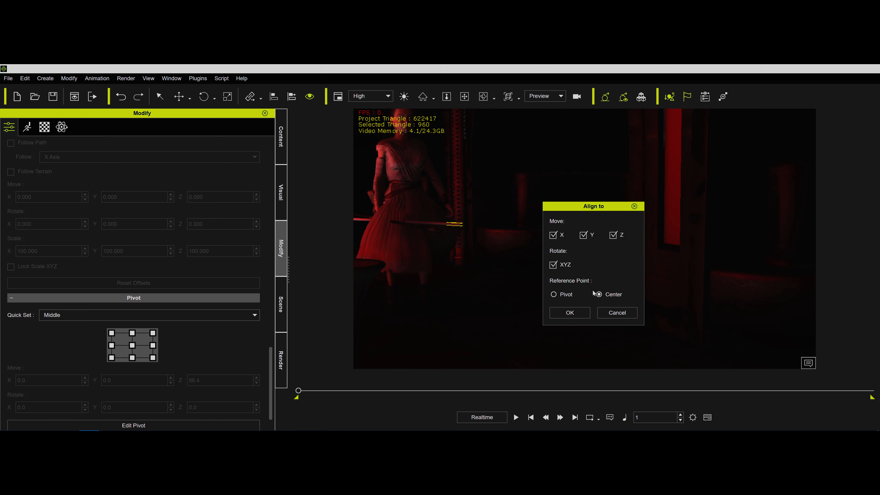
left_click(570, 296)
left_click(601, 296)
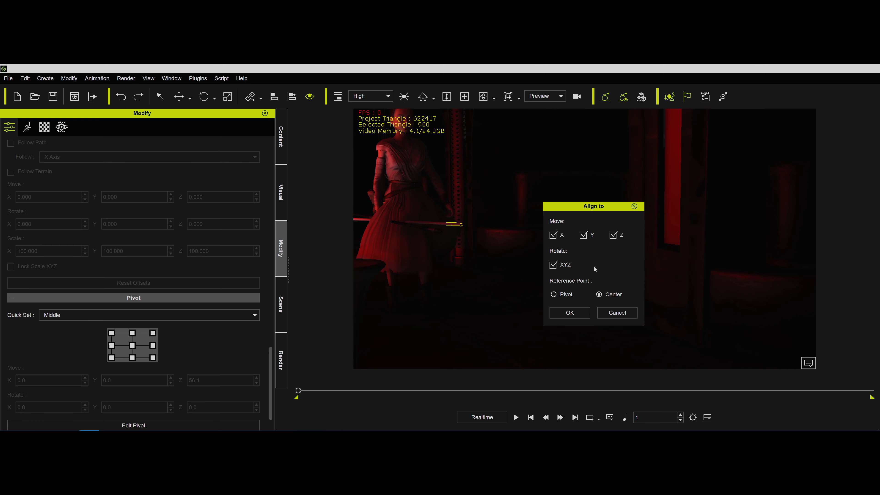
left_click(583, 236)
left_click(570, 312)
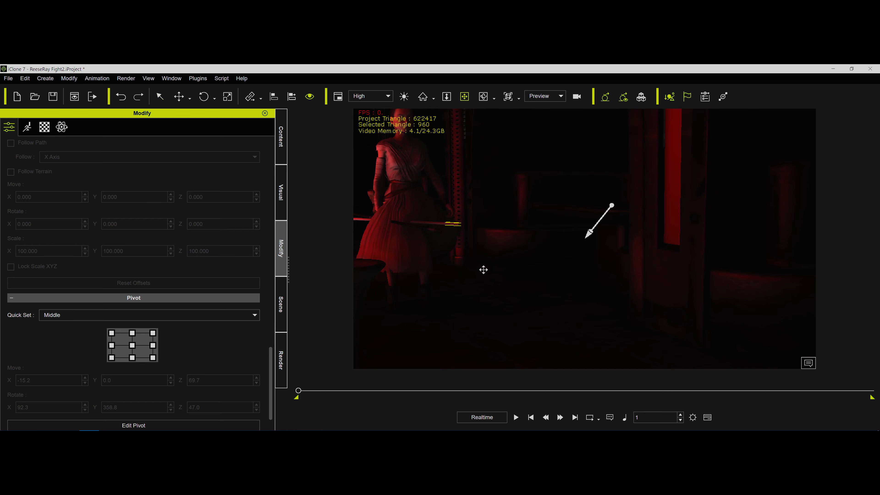
- Attach the cylinder to the character's right hand bone, CC_Base_R_Hand
middle_click_drag(484, 270, 495, 295)
left_click_drag(462, 271, 442, 245)
mouse_move(515, 287)
right_mouse_down()
mouse_move(491, 315)
mouse_move(466, 244)
mouse_move(475, 303)
mouse_move(468, 296)
mouse_move(507, 328)
mouse_move(459, 267)
mouse_move(480, 324)
mouse_move(503, 323)
mouse_move(501, 295)
right_mouse_up()
key("e")
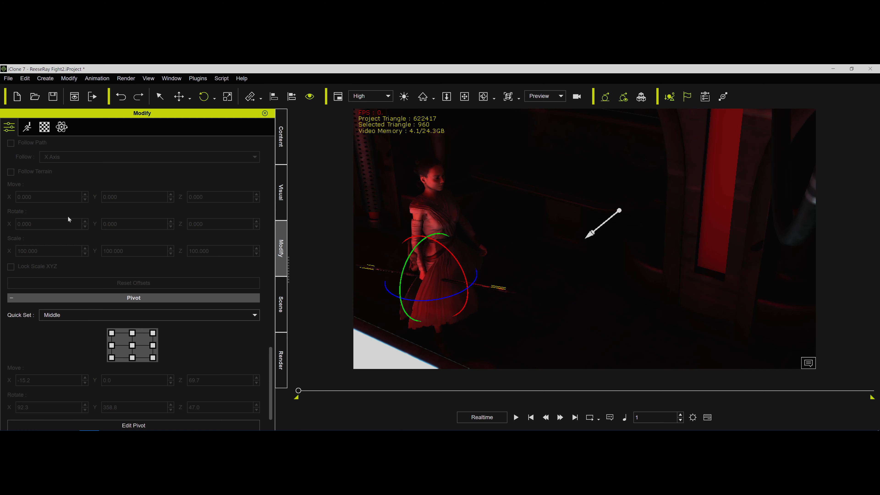
scroll(67, 216, "up", 8)
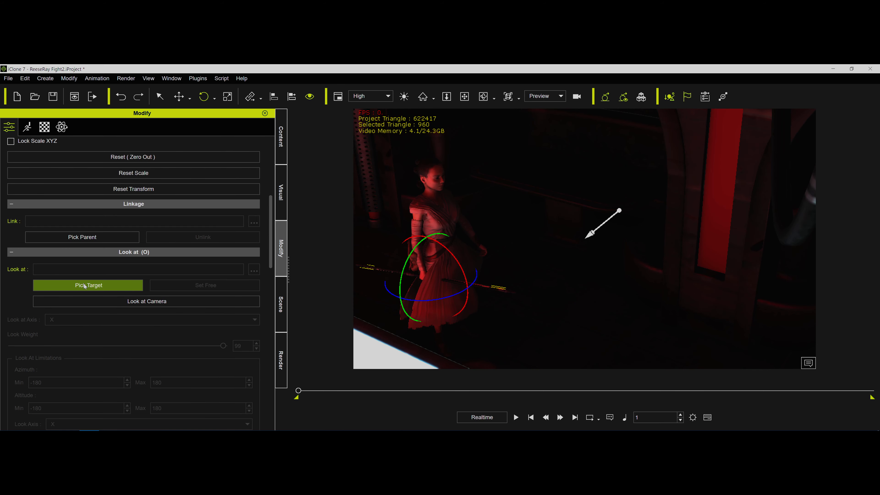
scroll(86, 277, "down", 8)
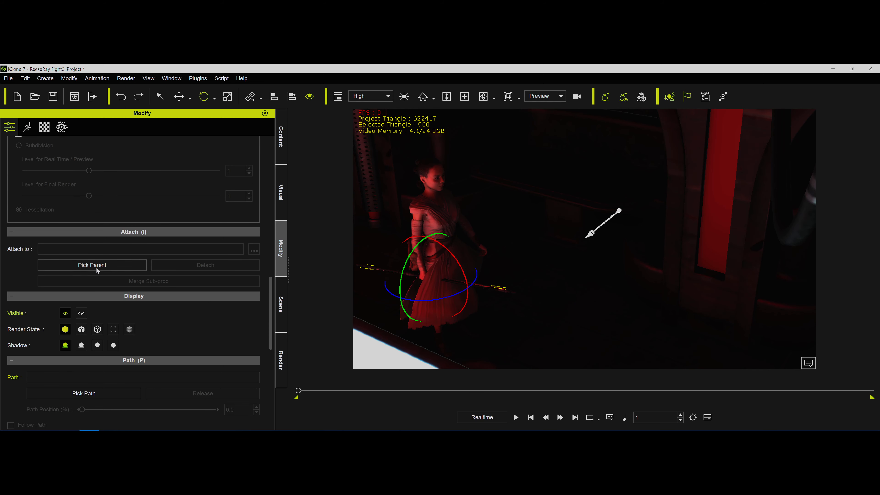
left_click(97, 267)
left_click(513, 293)
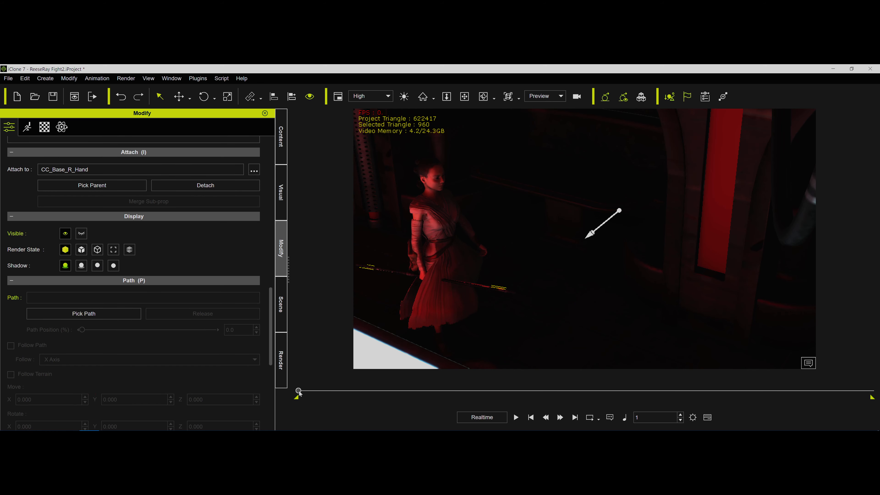
mouse_move(300, 391)
left_mouse_down()
mouse_move(308, 392)
mouse_move(294, 392)
left_mouse_up()
- Hide the still visible SW_Rey_Staff_InH… prop held by the character and select the cylinder blade
left_click(281, 301)
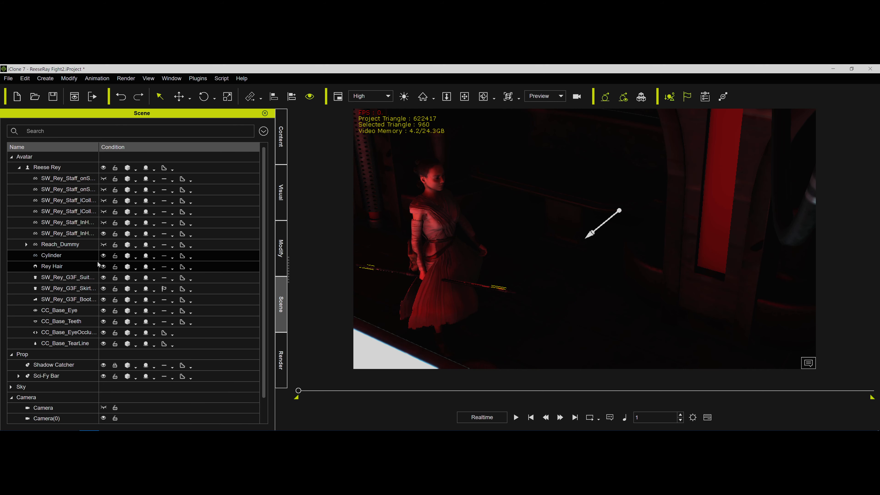
left_click(103, 236)
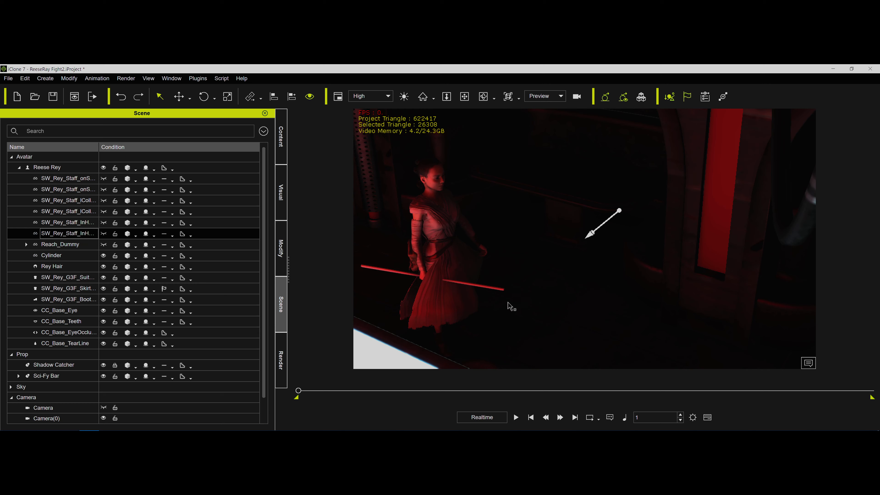
left_click(495, 293)
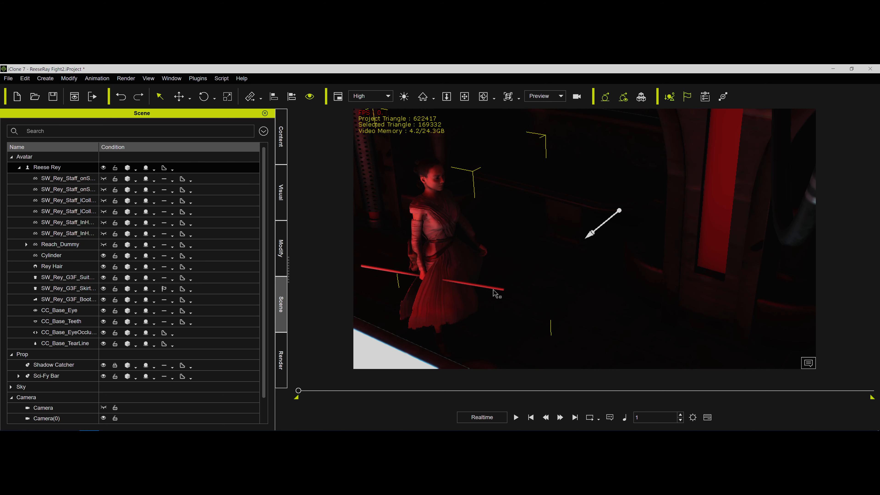
left_click(494, 293)
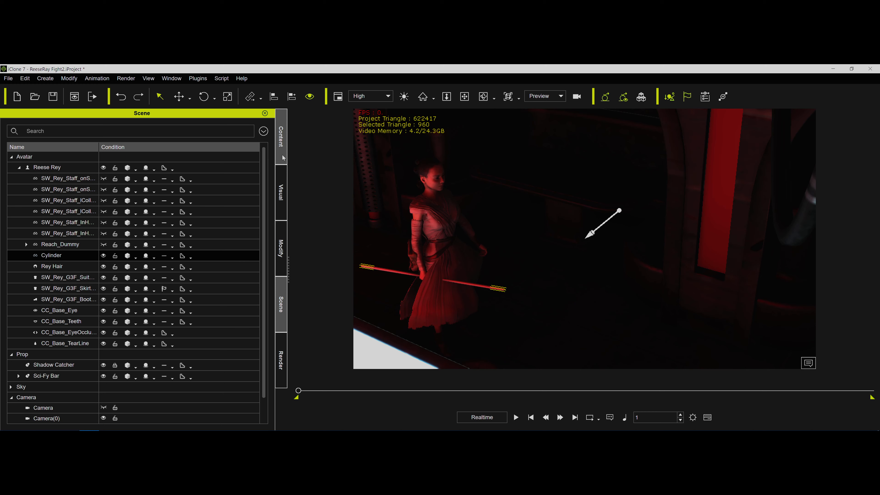
- Adjust the cylinder's Base Color texture to green with brightness -34, contrast 100, hue 73 and saturation 100
left_click(281, 248)
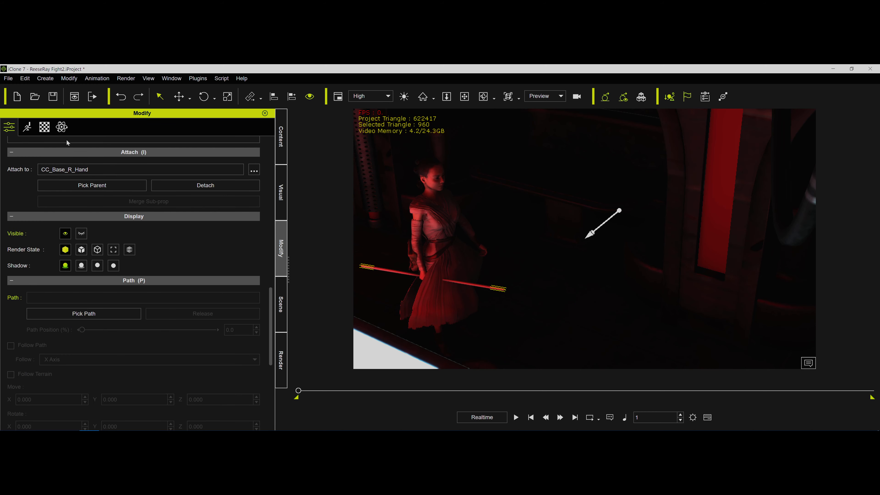
left_click(44, 127)
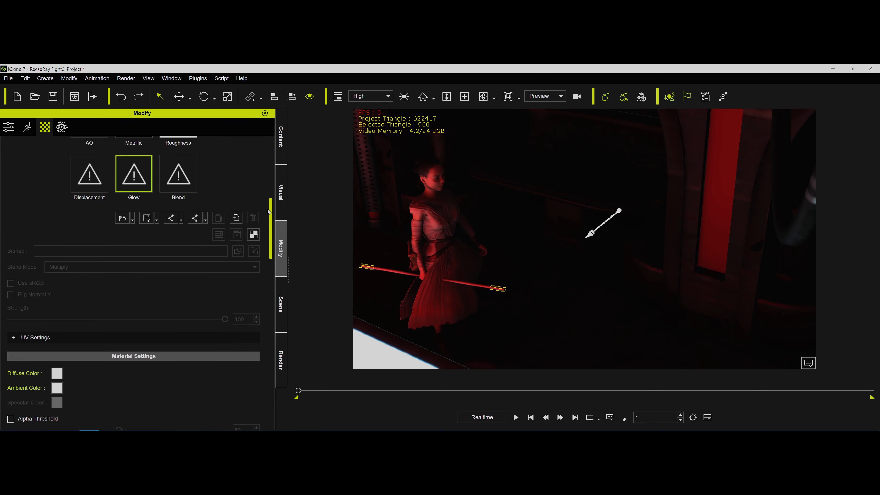
scroll(270, 212, "up", 8)
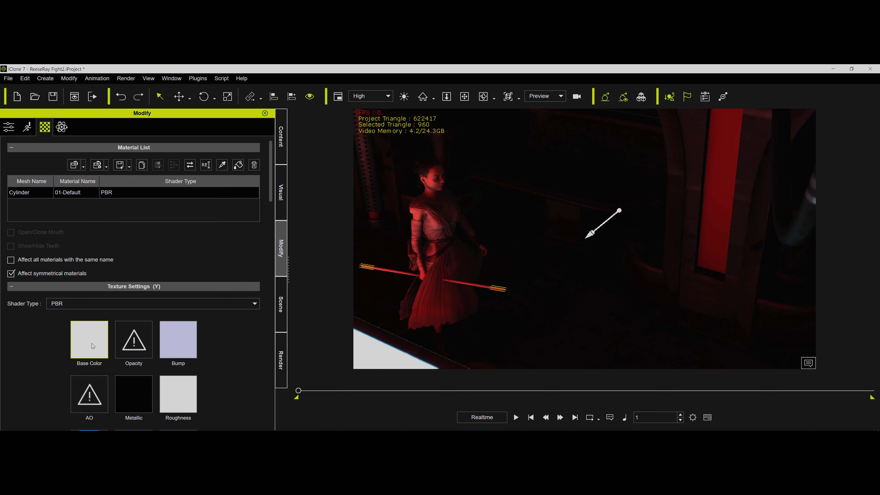
right_click(82, 344)
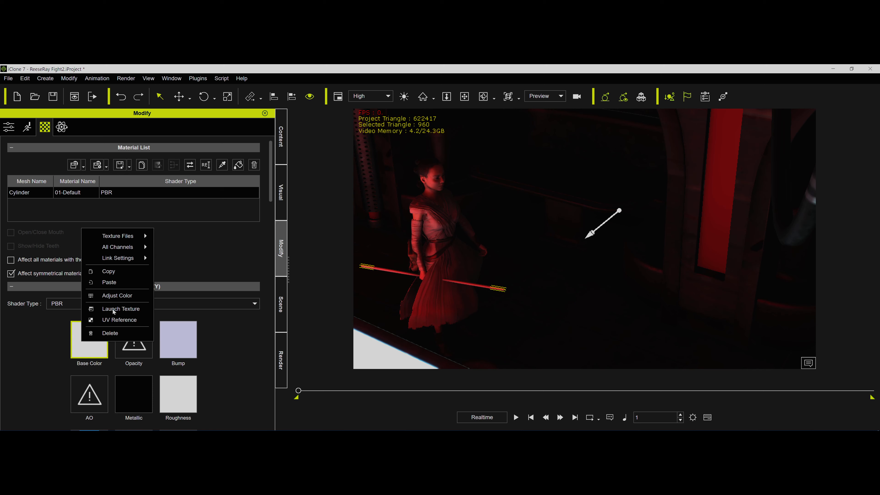
left_click(119, 300)
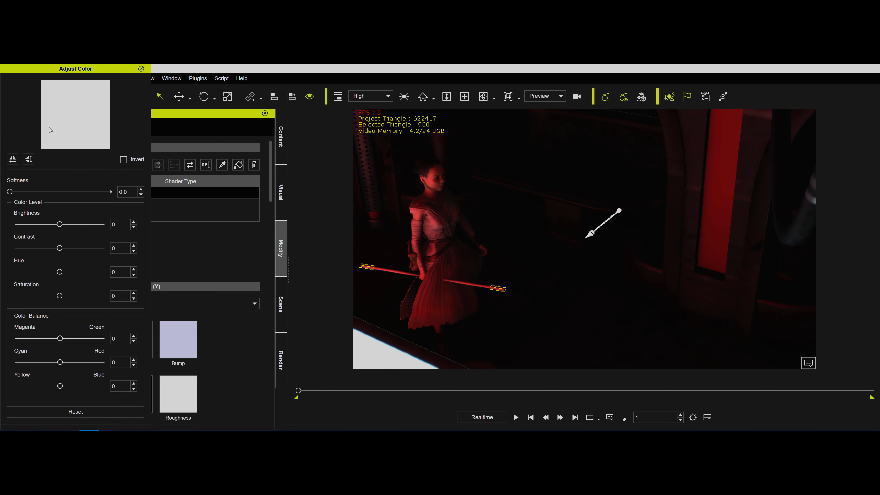
left_click_drag(60, 295, 104, 296)
left_click_drag(62, 225, 75, 248)
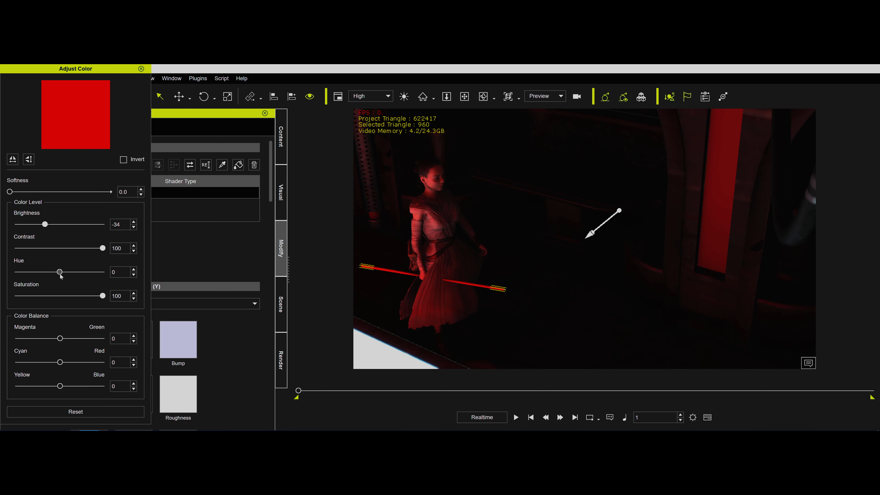
left_click_drag(60, 272, 91, 274)
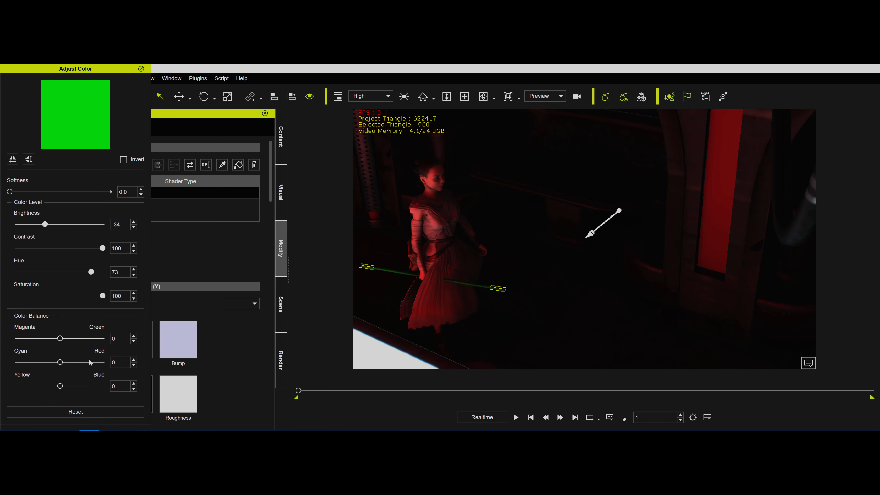
left_click_drag(98, 339, 101, 339)
left_click(141, 69)
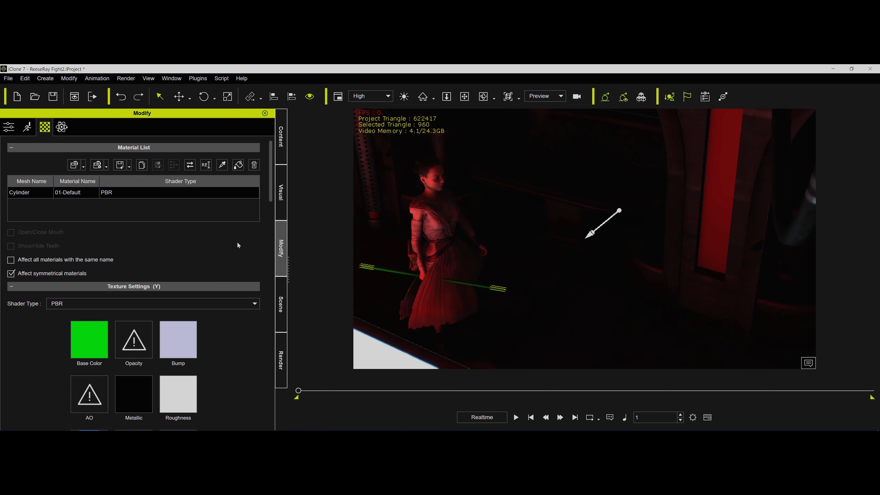
- Set the opacity of the cylinder's material to 35
left_click_drag(271, 203, 264, 284)
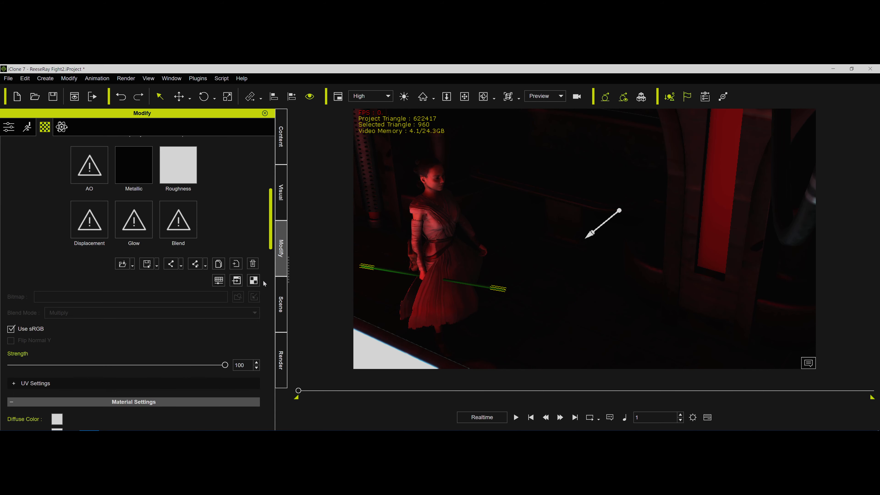
scroll(264, 284, "down", 5)
left_click_drag(224, 333, 86, 338)
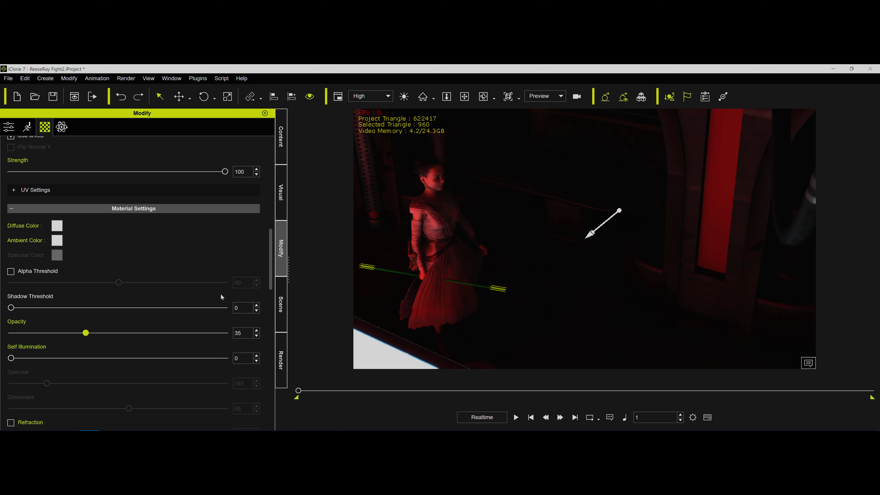
- Load grey.jpg from the Opacity texture folder as the cylinder's Glow texture
left_click_drag(270, 258, 270, 188)
double_click(133, 314)
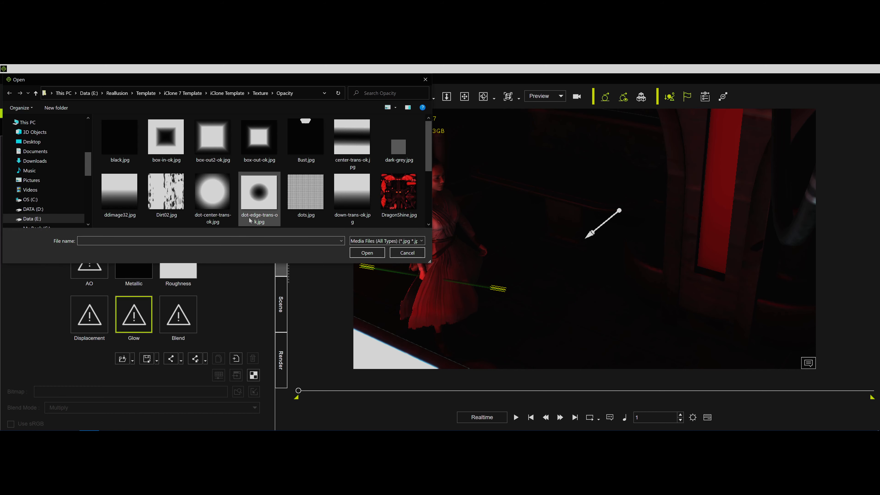
scroll(250, 220, "down", 1)
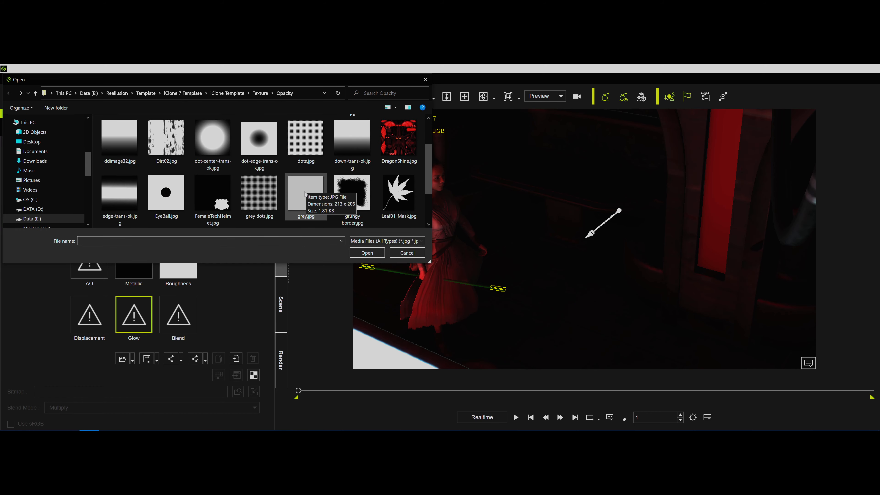
double_click(306, 195)
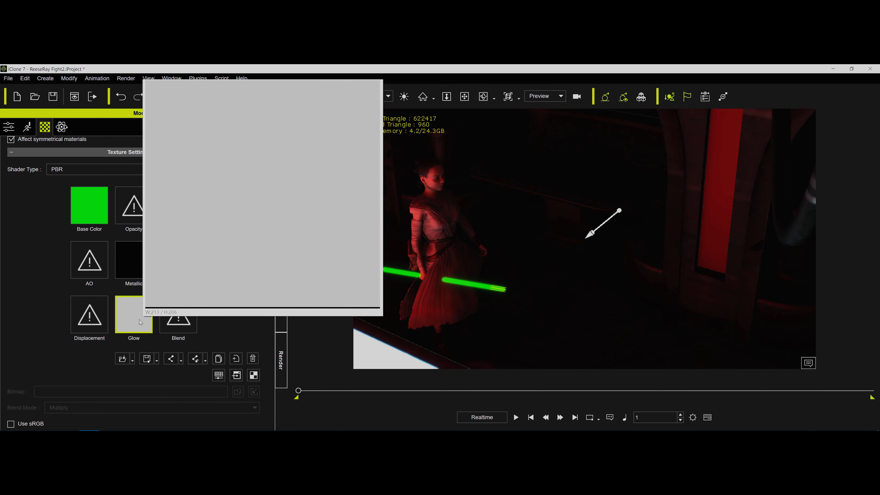
- Adjust the color of the Glow texture to yellow with hue 35 and saturation 78
right_click(139, 319)
left_click(172, 275)
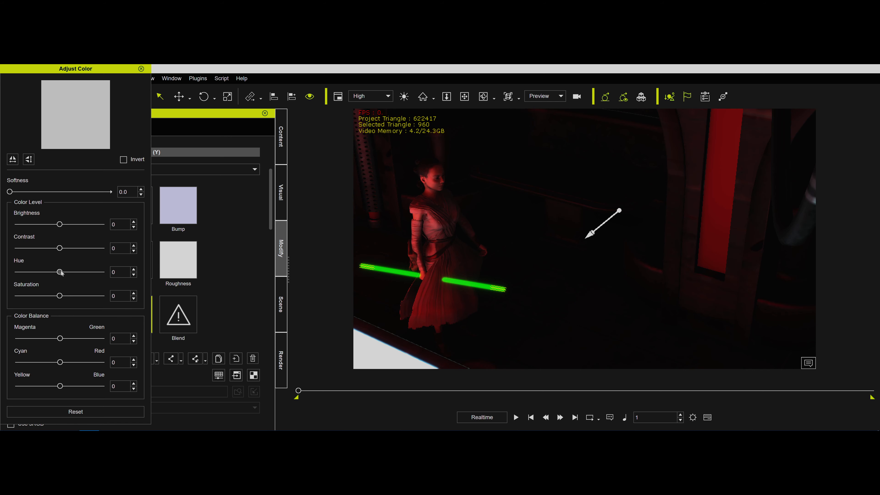
mouse_move(60, 272)
left_mouse_down()
mouse_move(75, 272)
mouse_move(64, 272)
mouse_move(93, 297)
mouse_move(71, 273)
mouse_move(56, 272)
mouse_move(72, 274)
left_mouse_up()
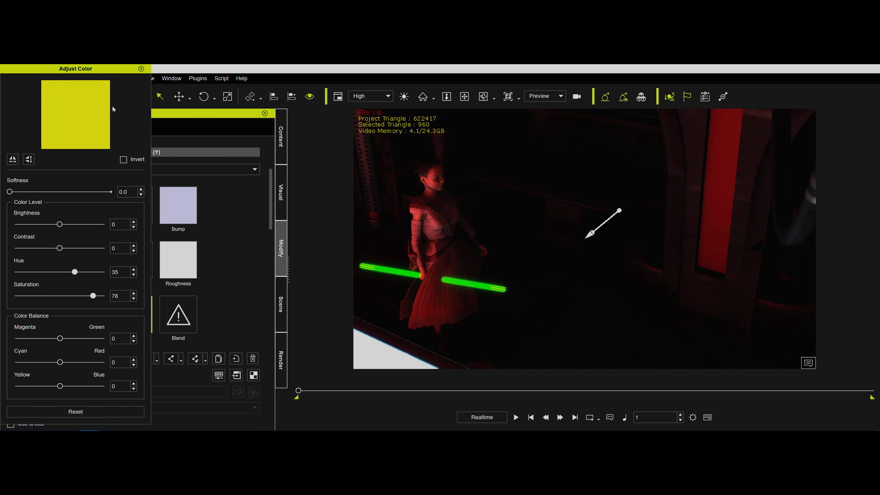
left_click(140, 69)
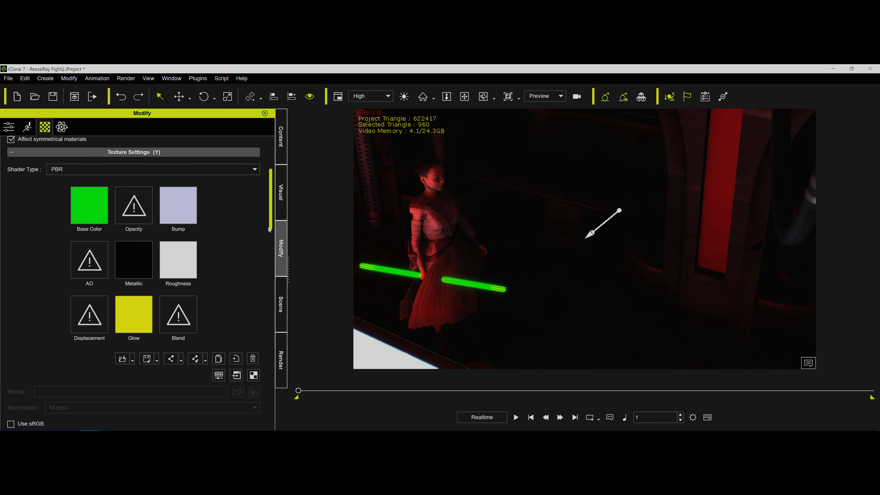
- Load grey.jpg as the Opacity texture of the cylinder's material
scroll(268, 212, "down", 3)
scroll(268, 213, "up", 3)
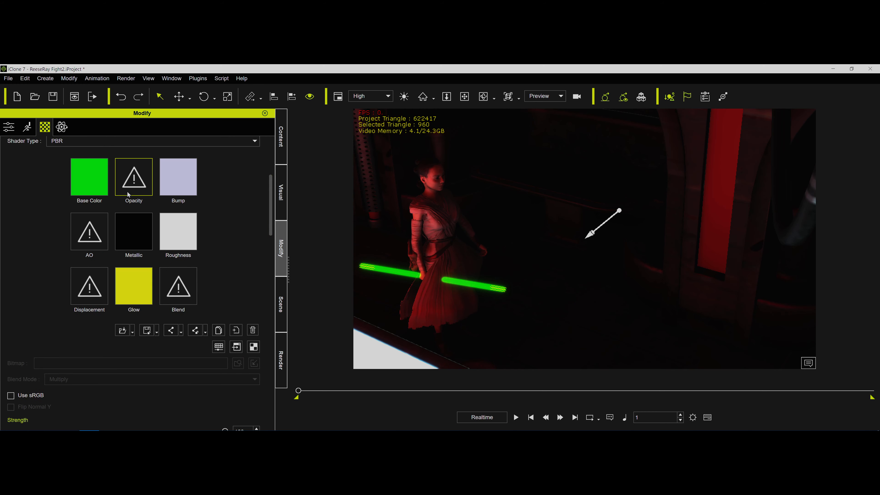
double_click(144, 184)
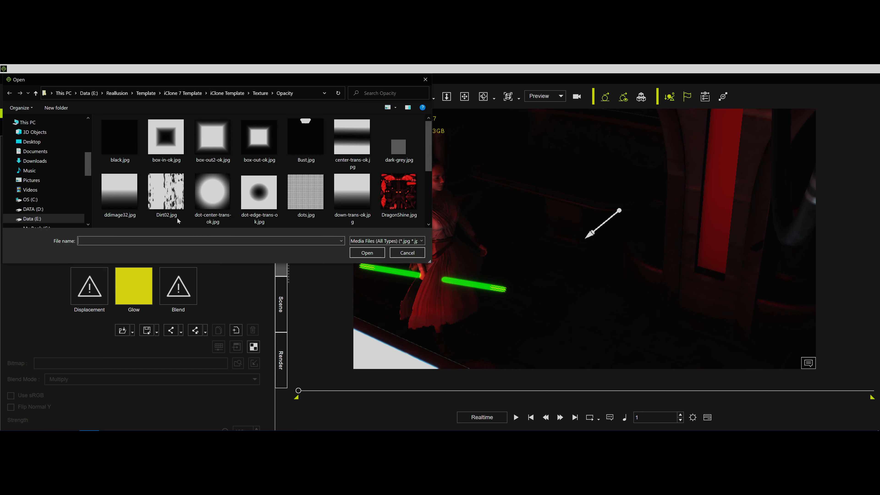
scroll(277, 205, "down", 1)
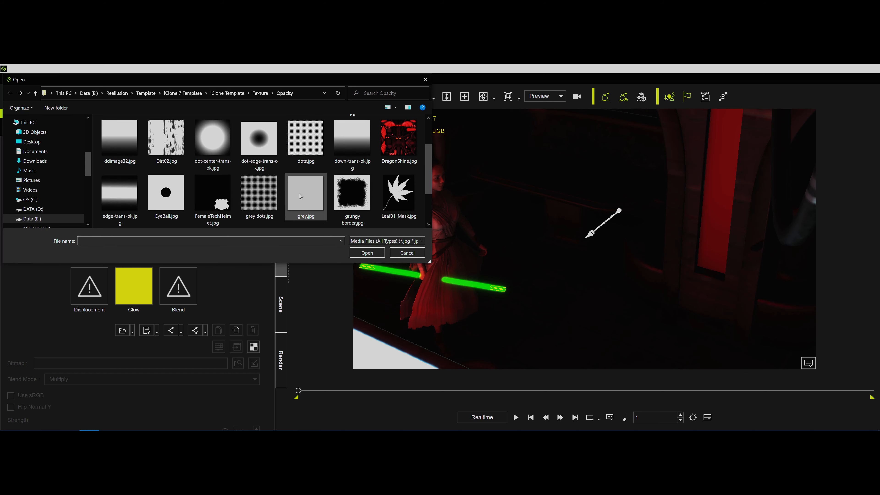
double_click(312, 198)
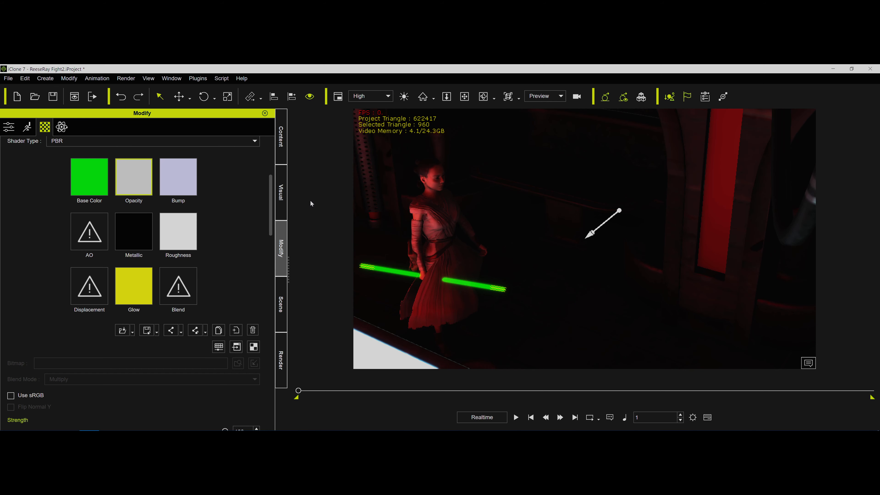
- Reduce the Opacity texture's strength to 65 and the material's opacity to 26
left_click_drag(269, 223, 262, 246)
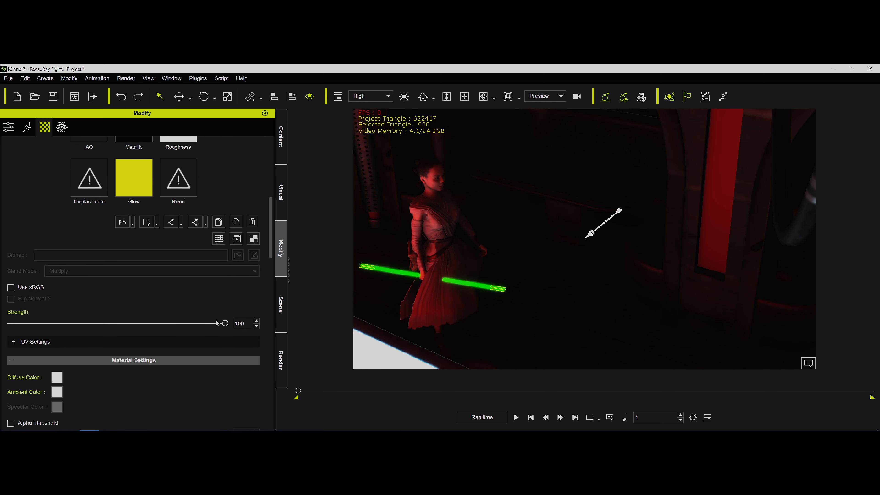
left_click_drag(225, 323, 155, 324)
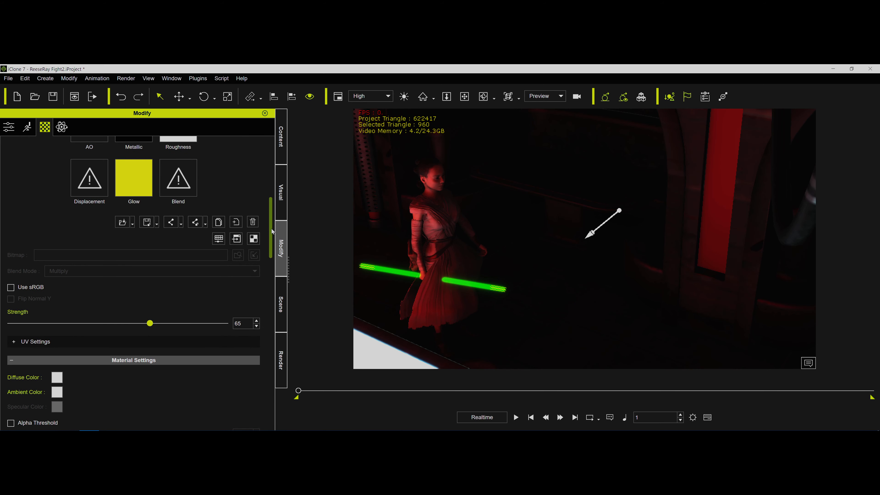
left_click_drag(269, 233, 272, 265)
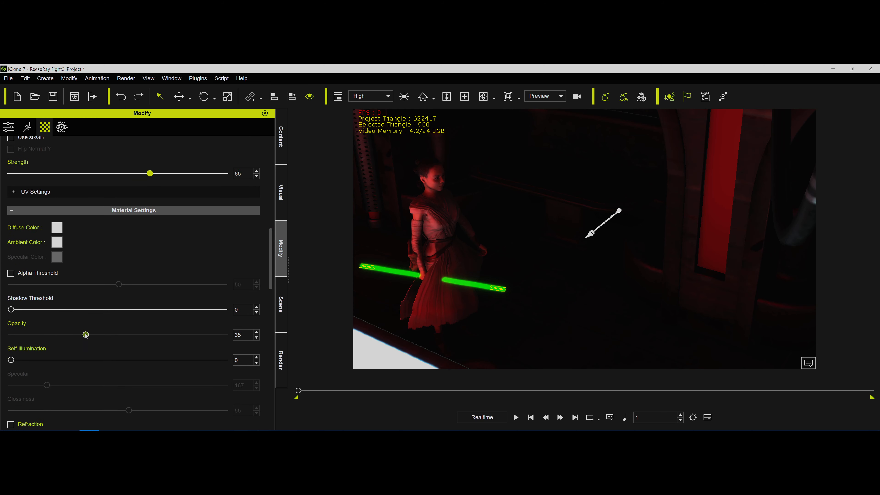
left_click_drag(85, 335, 66, 336)
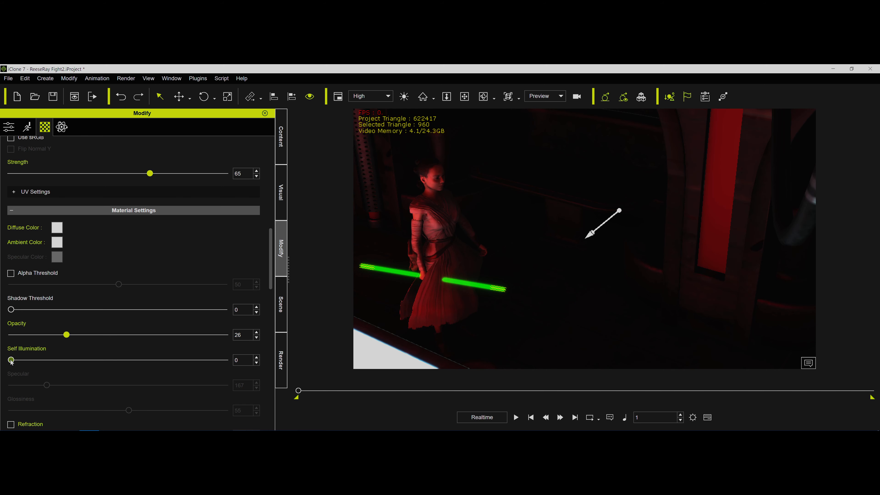
left_click_drag(271, 274, 263, 412)
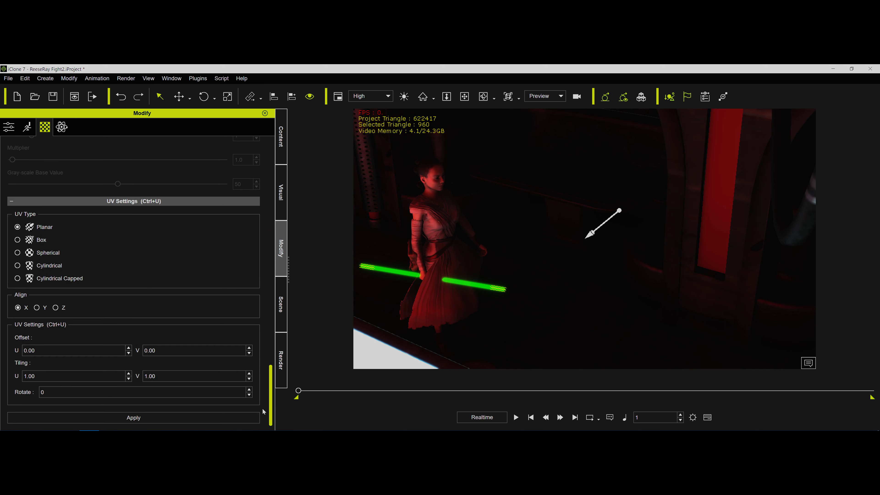
left_click_drag(264, 333, 267, 275)
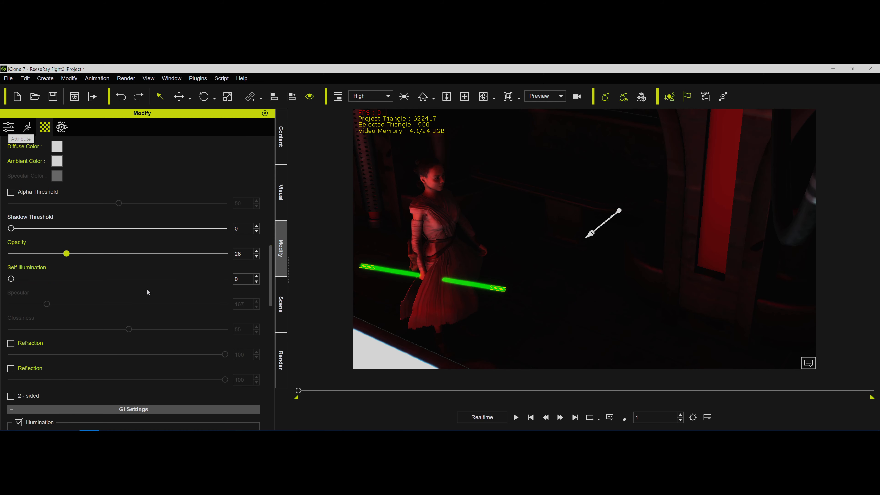
scroll(148, 289, "up", 10)
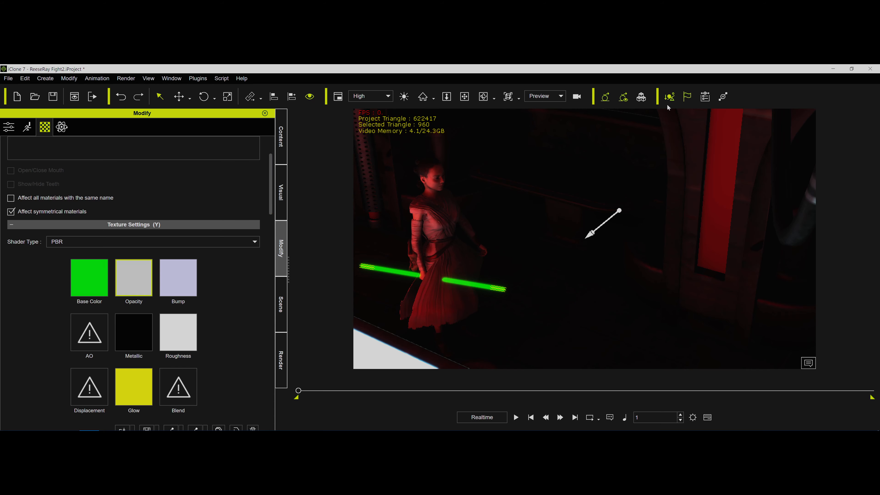
- Increase the Glow/Self-Illumination Scale in the cylinder material's GI settings to 33
left_click(640, 99)
left_click(641, 98)
left_click_drag(270, 208, 270, 332)
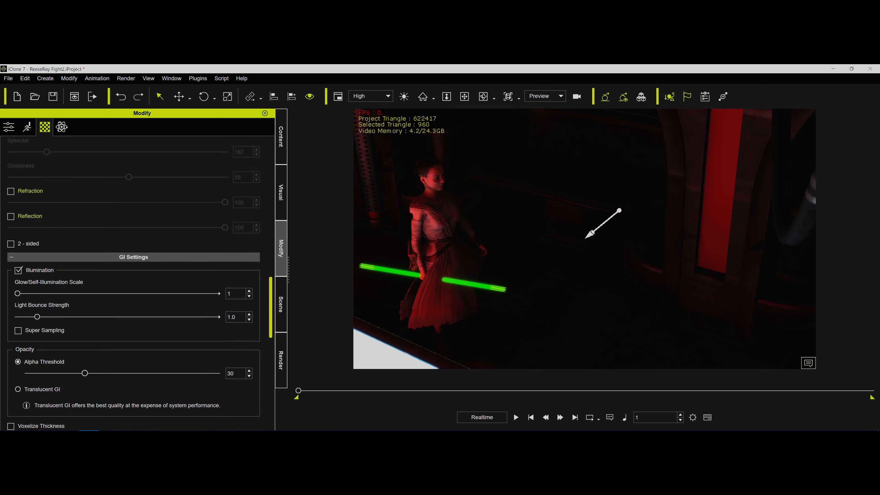
left_click_drag(18, 294, 69, 295)
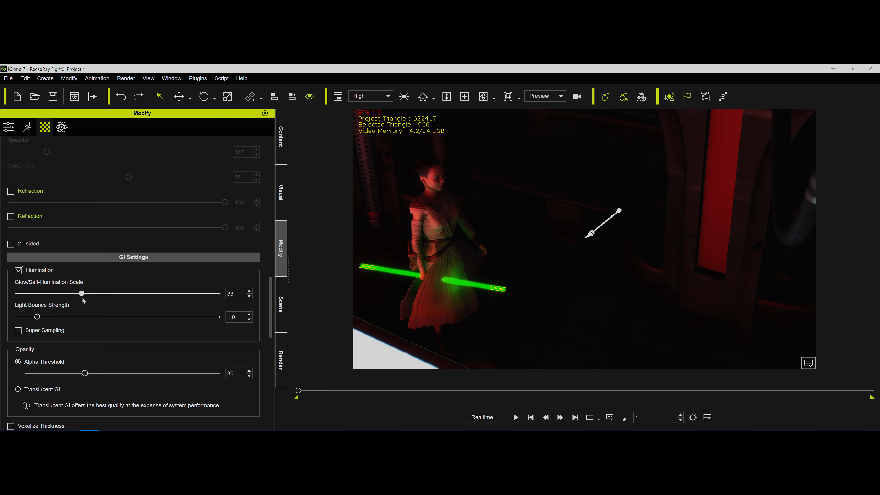
- Set the HDR effect's Bloom Scale to 45 and switch the viewport to the view of Camera
left_click(280, 208)
left_click(9, 127)
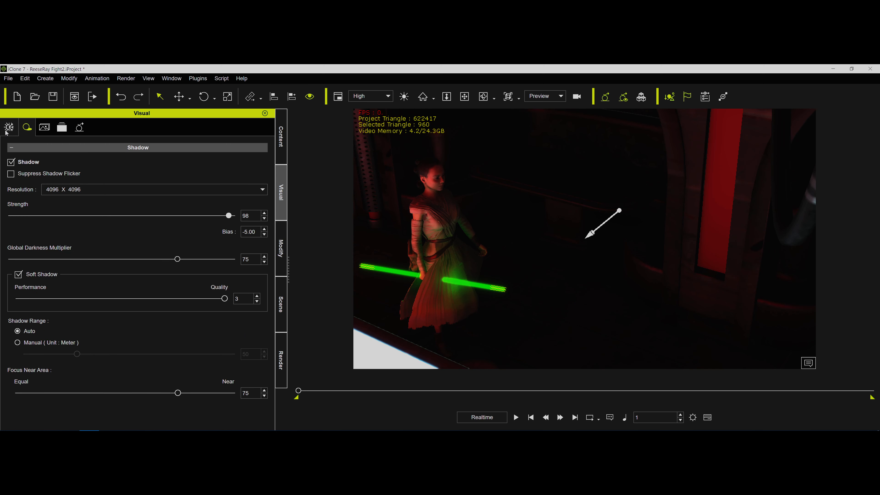
scroll(28, 256, "down", 1)
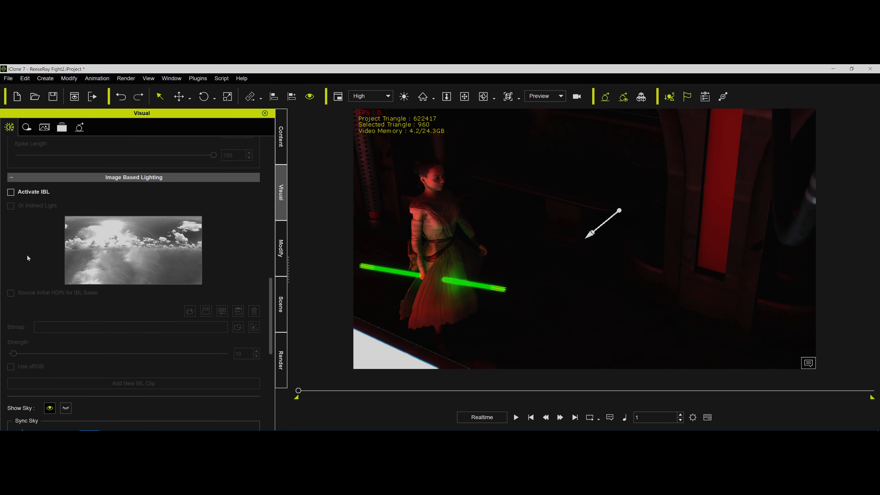
scroll(28, 258, "down", 6)
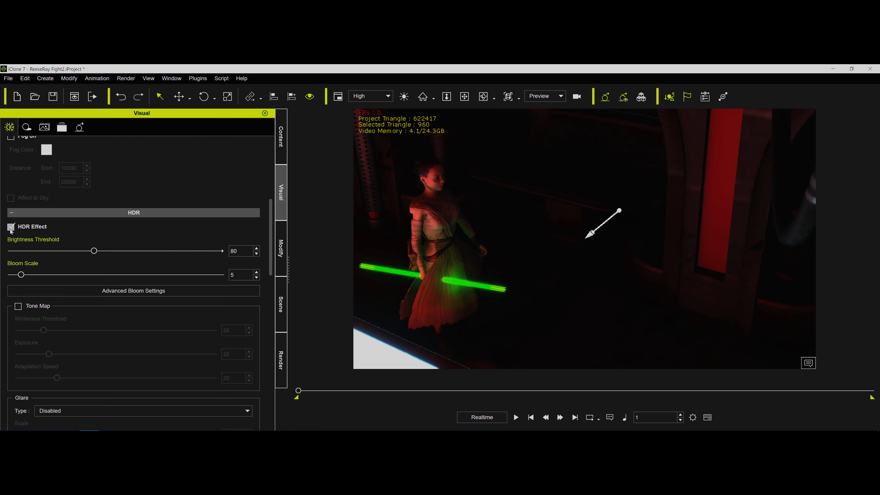
left_click_drag(21, 275, 103, 282)
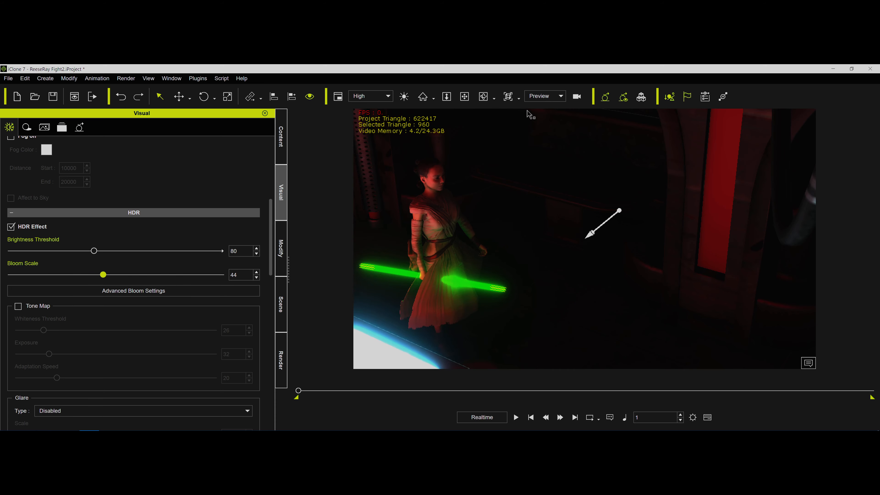
left_click(553, 97)
left_click(560, 117)
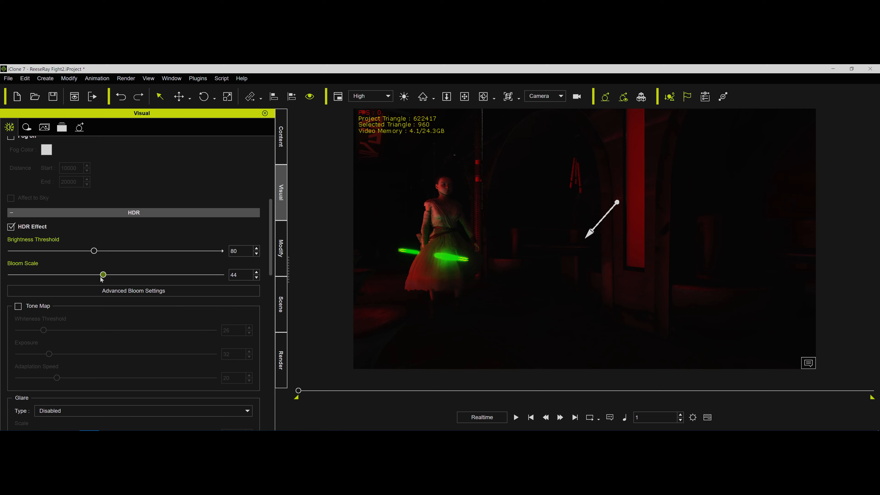
mouse_move(101, 279)
left_mouse_down()
mouse_move(121, 276)
mouse_move(106, 275)
left_mouse_up()
- Play the animation to check the blade's glow through this camera, and return to the first frame
left_click(516, 418)
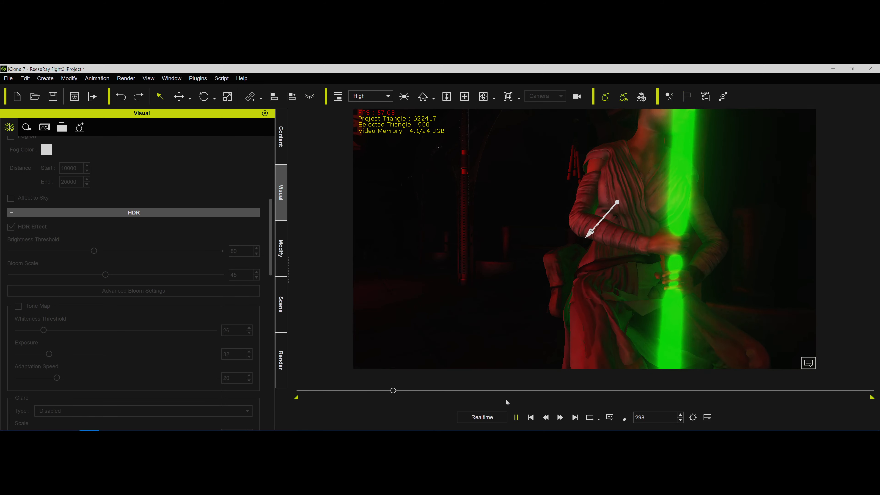
left_click(516, 417)
left_click(530, 417)
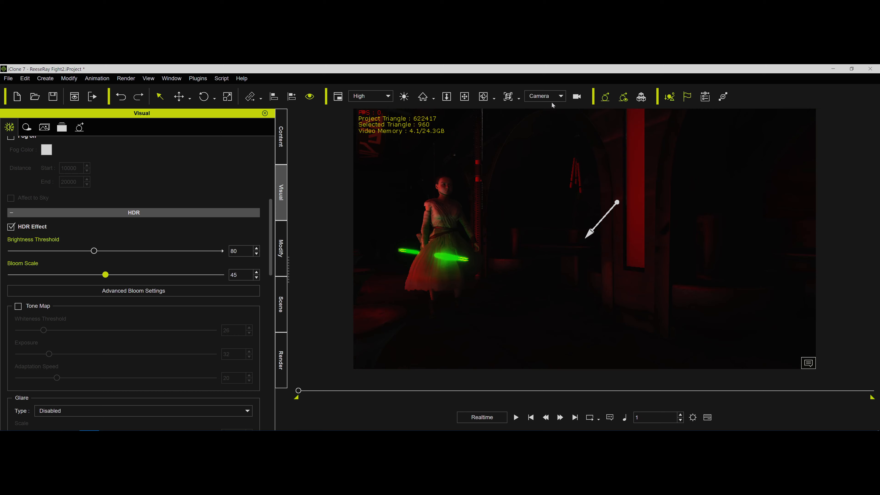
- Switch the viewport to Camera(0) and play the animation to preview the blade from there
left_click(551, 97)
left_click(540, 124)
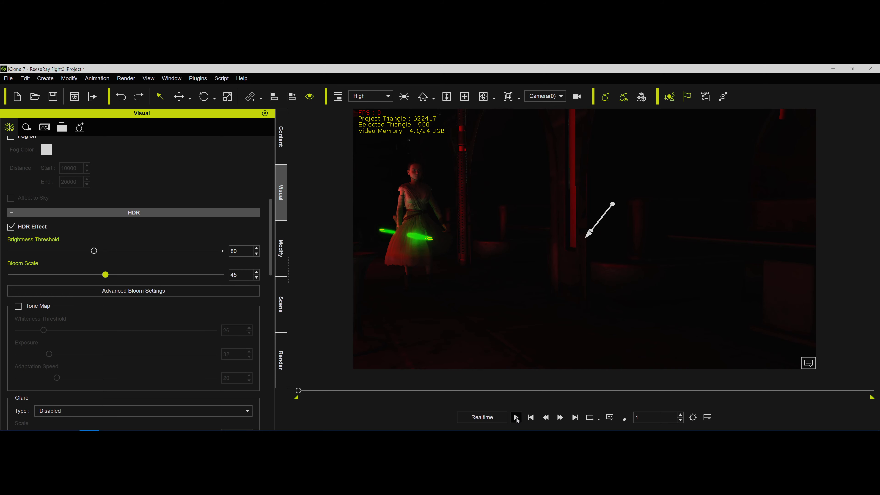
left_click(516, 417)
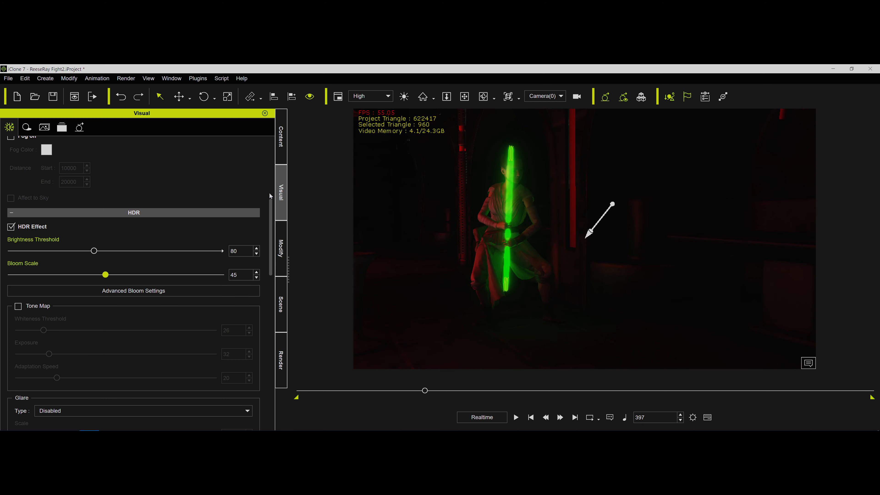
- Set the cylinder's Z scale to 1 at frame 1 of the timeline
left_click(281, 248)
left_click_drag(271, 284, 273, 140)
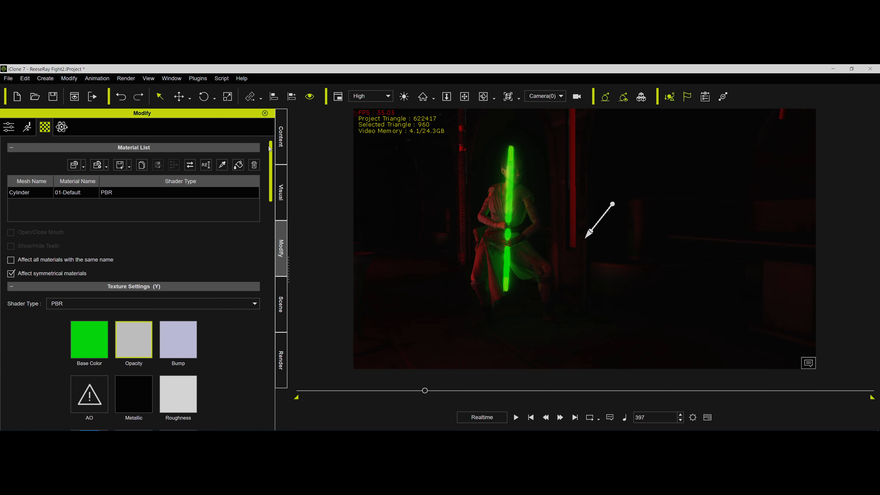
left_click(9, 127)
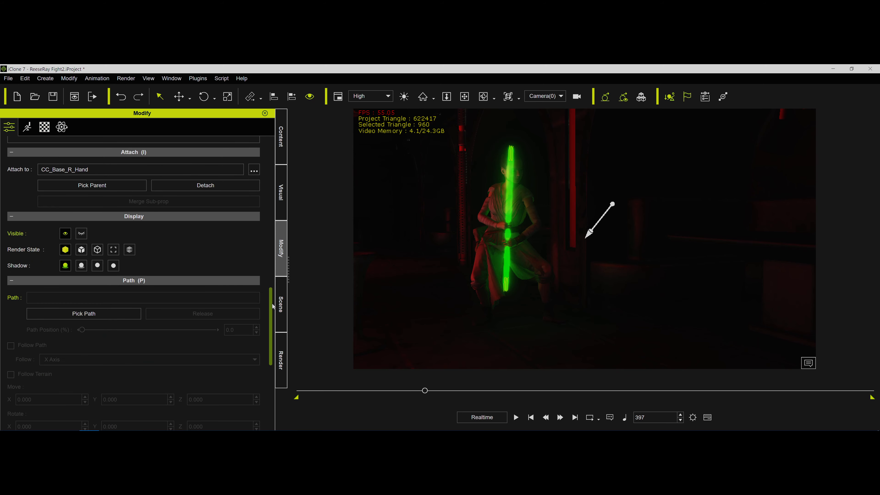
left_click_drag(274, 305, 273, 273)
left_click(270, 176)
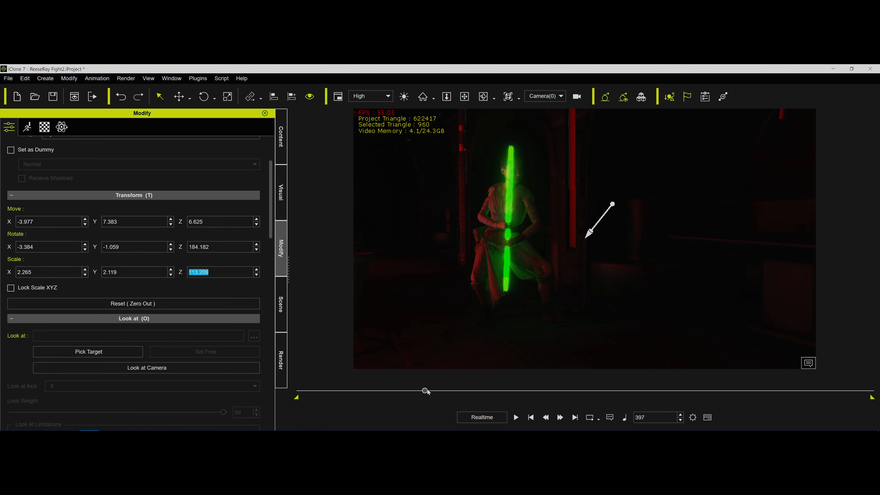
left_click_drag(425, 390, 290, 395)
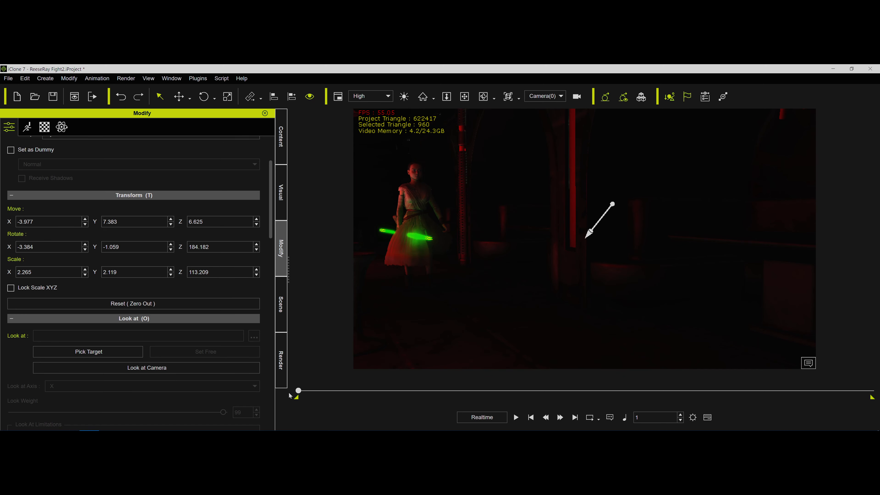
left_click_drag(208, 272, 189, 272)
type("1")
key("Return")
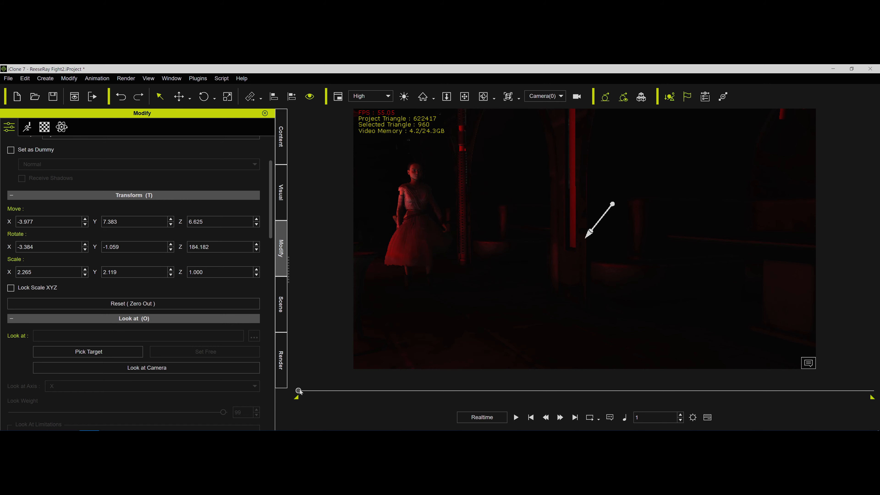
- Move to frame 24 and key the cylinder's Z scale at 30
left_click_drag(298, 390, 305, 390)
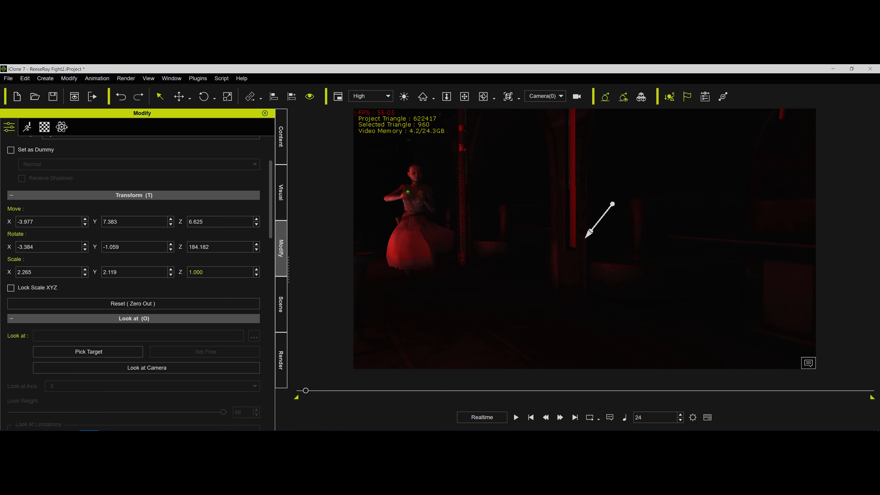
left_click_drag(207, 273, 191, 272)
type("30")
key("Return")
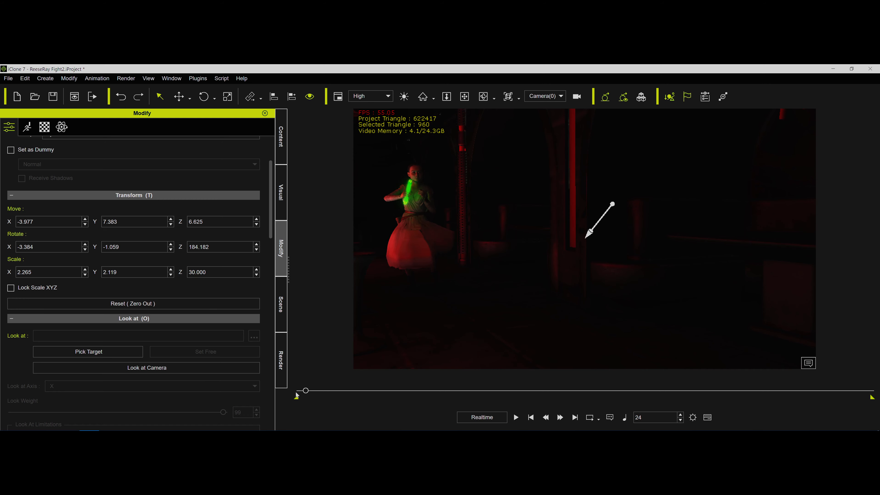
- Move to frame 47 and key the cylinder's Z scale at 100
left_click_drag(308, 393, 315, 393)
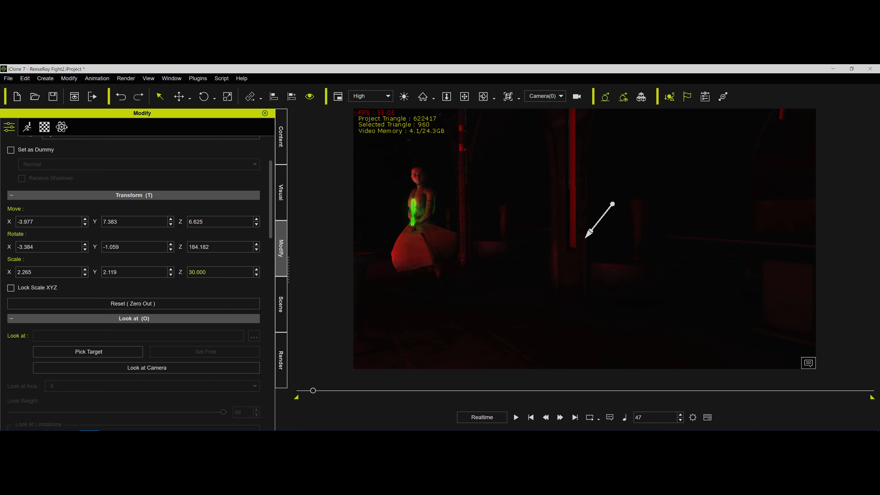
left_click_drag(210, 272, 168, 270)
type("100")
key("Return")
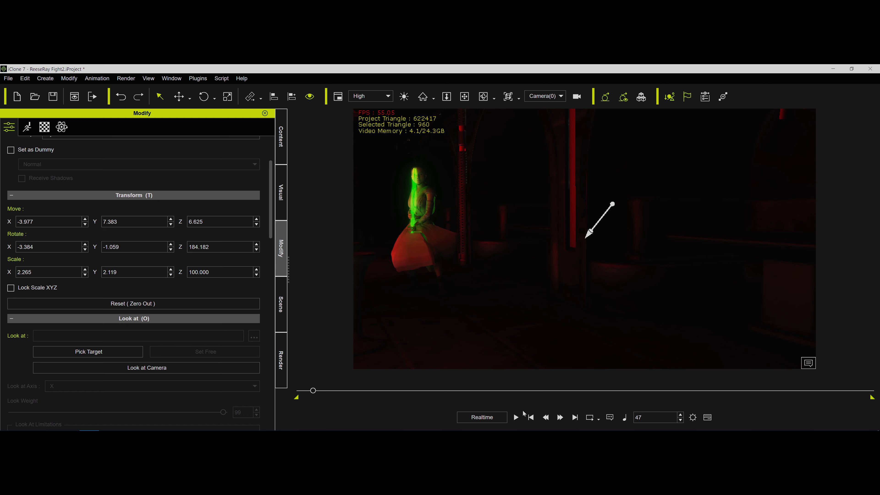
- Play the animation from frame 1 to review the blade's extension, and stop the playback
left_click_drag(313, 391, 281, 393)
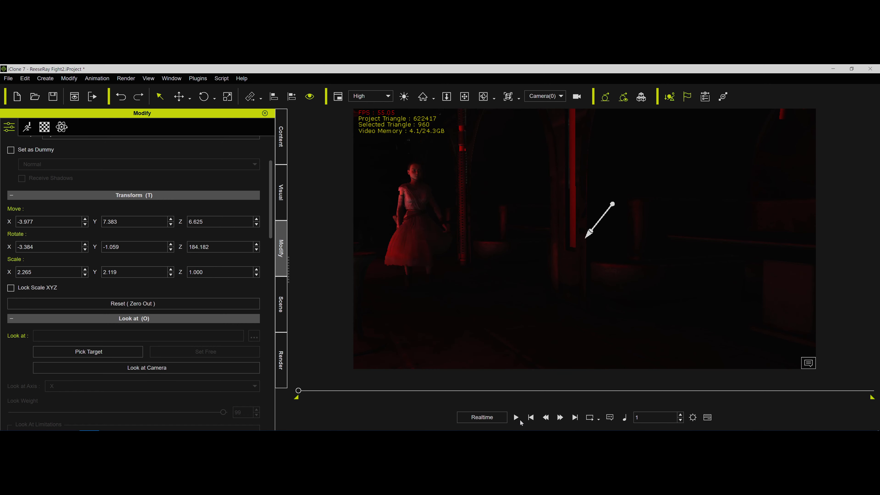
left_click(516, 418)
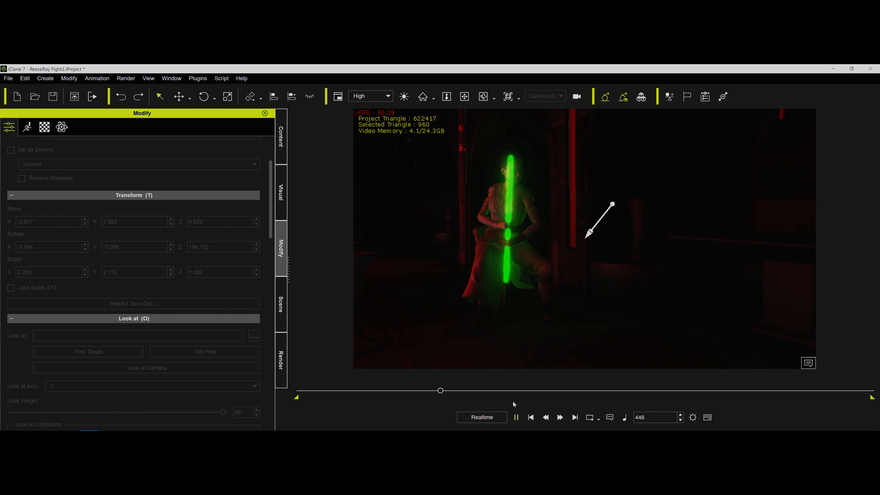
left_click(517, 417)
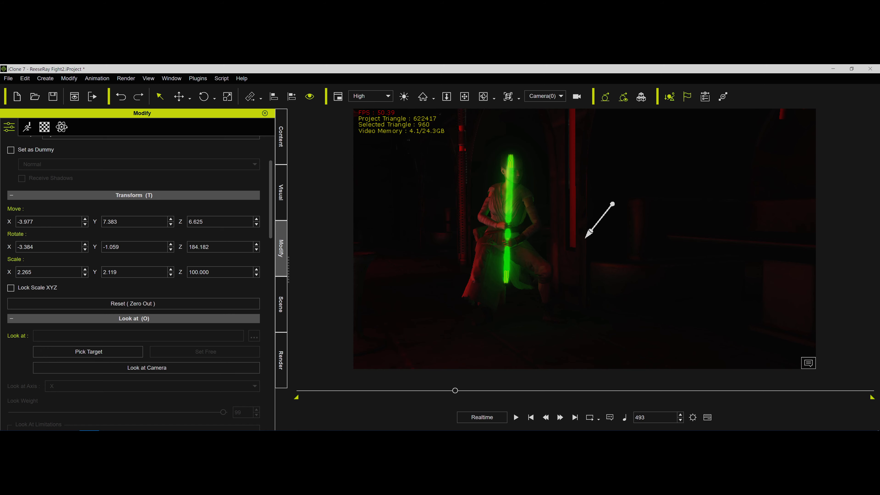
mouse_move(124, 427)
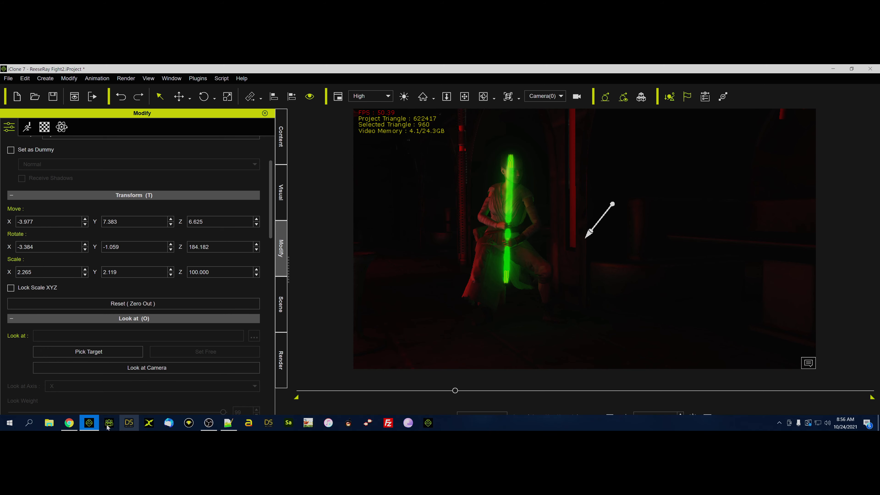